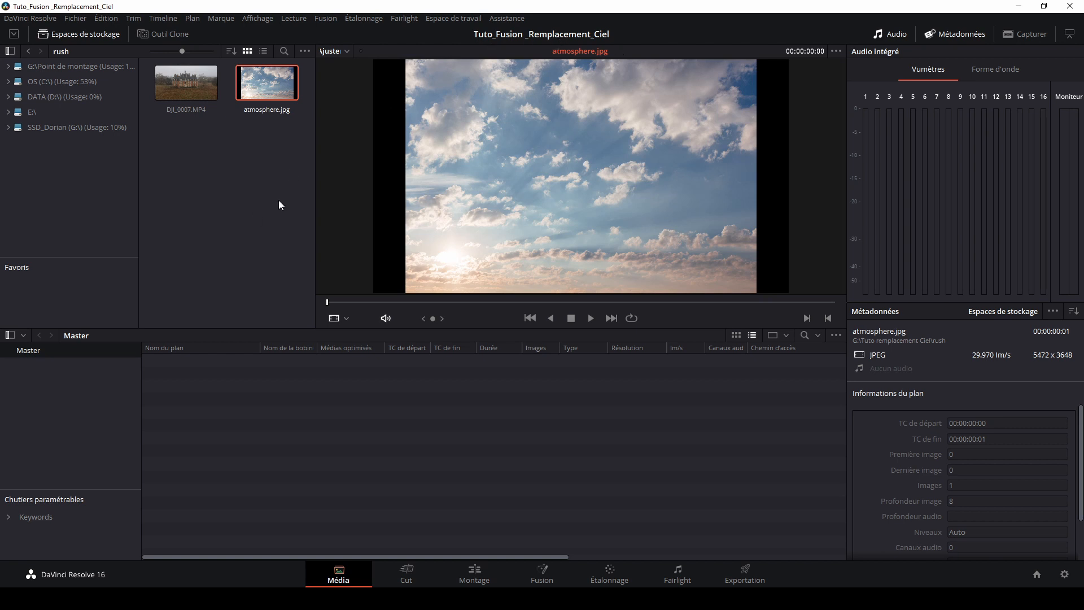
Step: Import the DJI_0007.MP4 footage and the atmosphere.jpg sky image into the Master bin of the media pool
left_click_drag(188, 87, 188, 129)
left_click_drag(205, 407, 206, 407)
left_click_drag(256, 88, 194, 402)
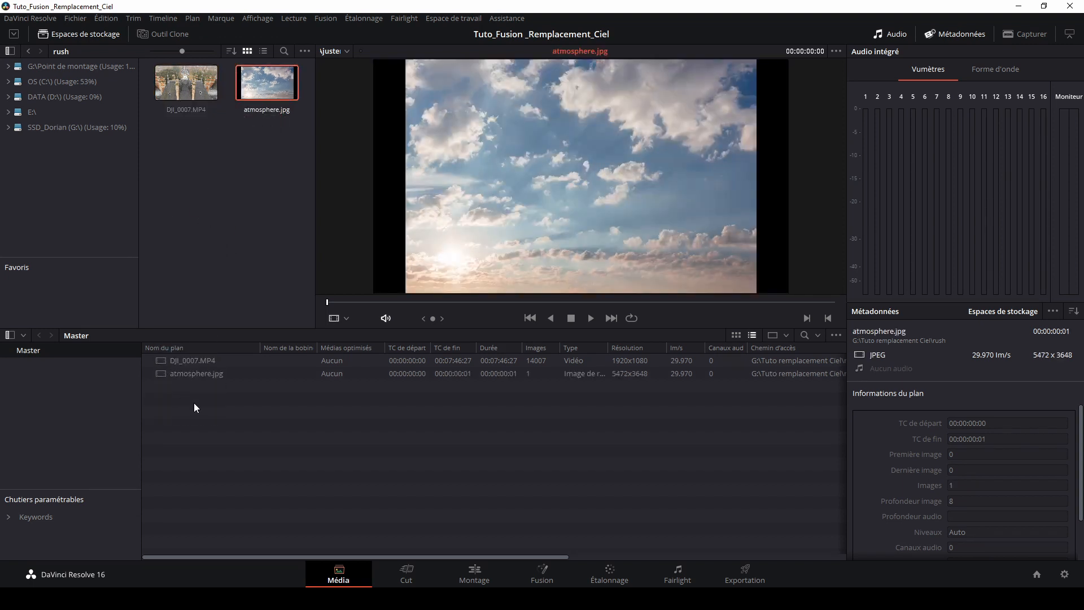
Step: Mark the DJI_0007.MP4 section from 00:03:00:11 to 00:03:13:12 and place it at the start of a new edit timeline
left_click(476, 574)
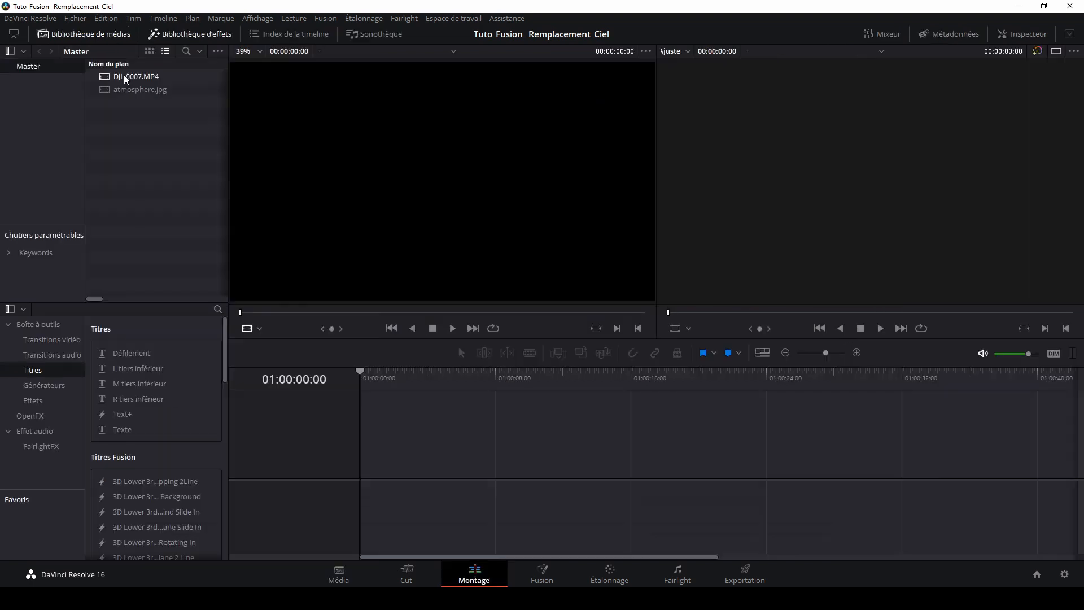
double_click(123, 75)
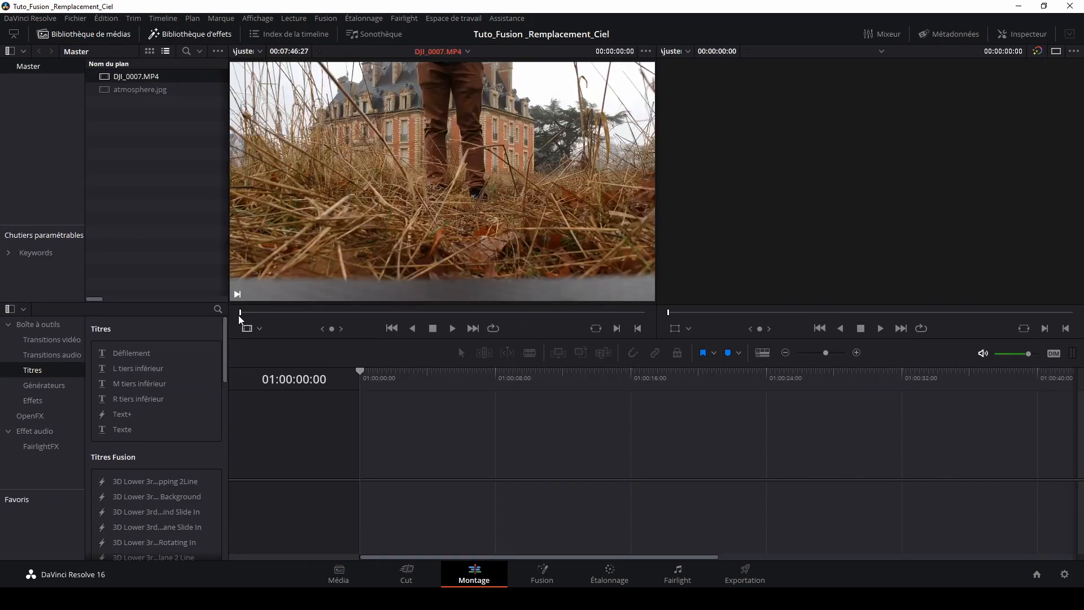
left_click_drag(239, 314, 396, 321)
key("i")
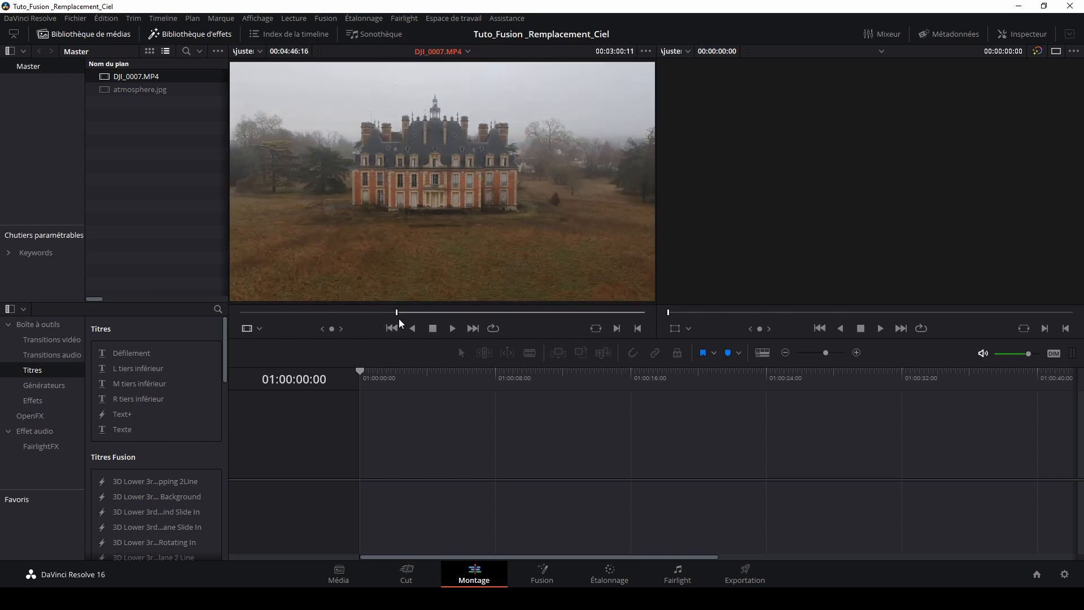
left_click_drag(396, 315, 411, 322)
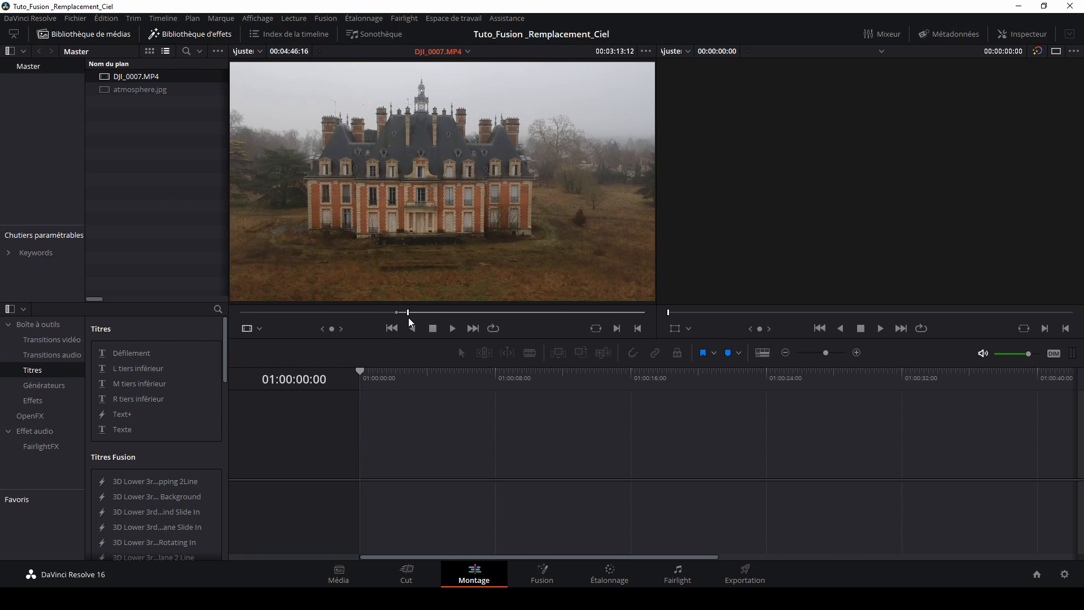
key("o")
left_click_drag(399, 186, 389, 447)
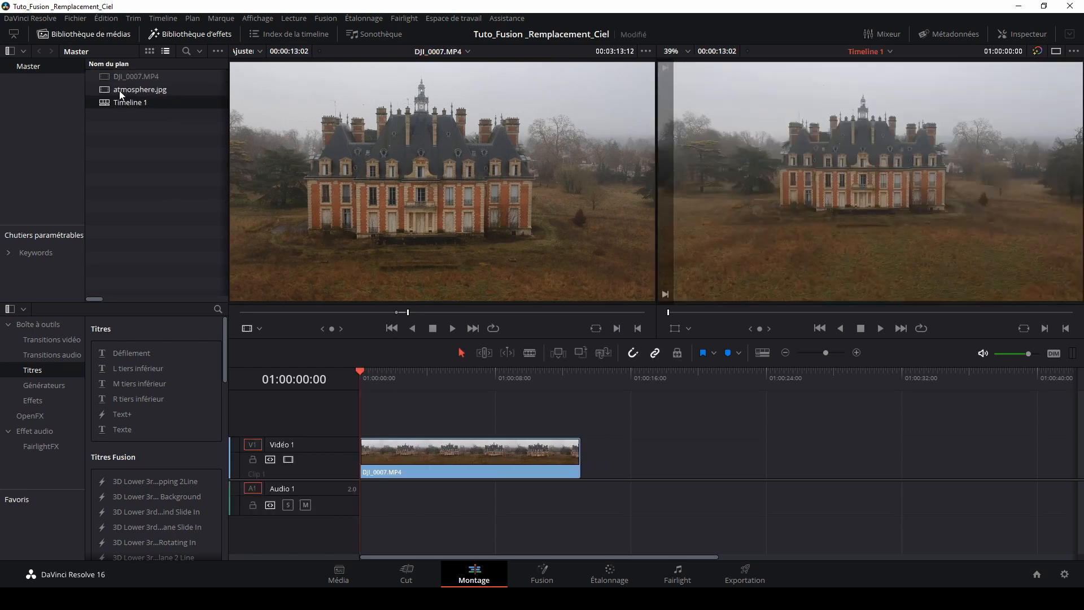
Step: Stack atmosphere.jpg above the château clip on Vidéo 2 and combine both clips into a new Fusion clip
left_click_drag(121, 92, 520, 459)
right_click(493, 415)
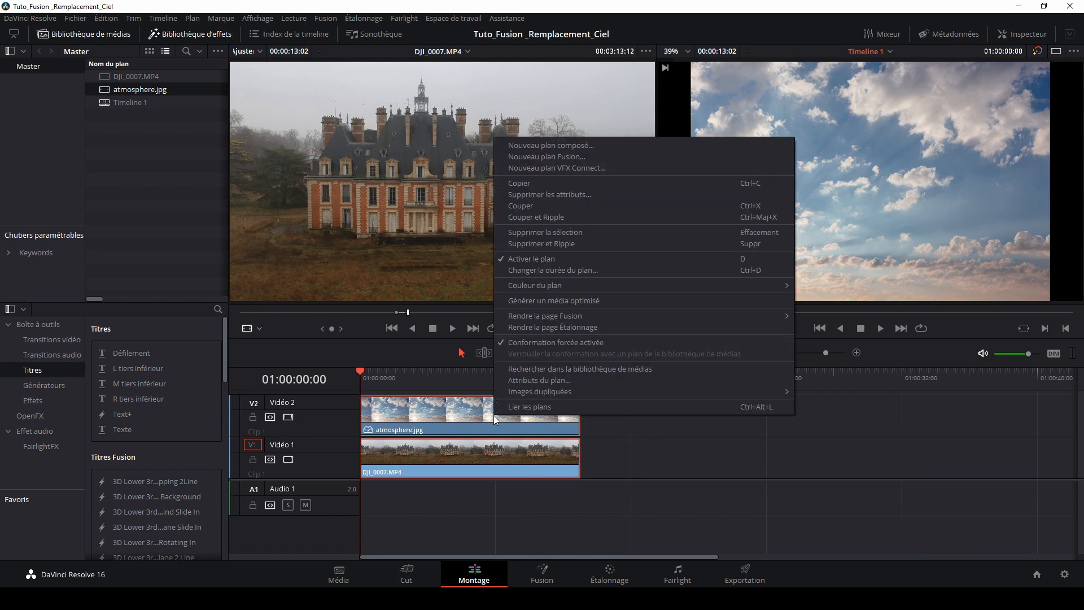
left_click(559, 157)
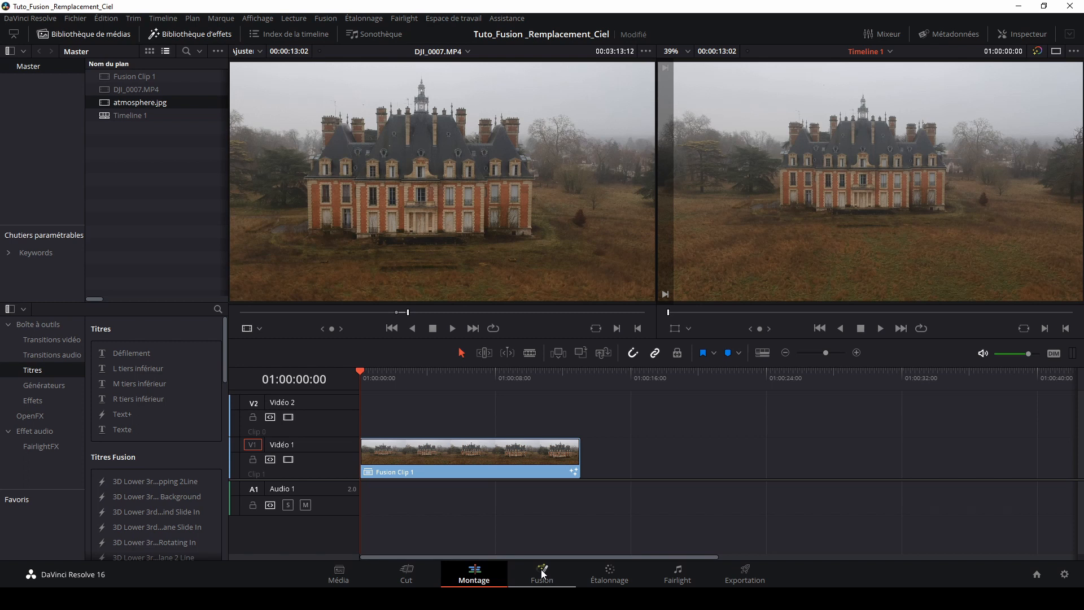
Step: Open the clip in Fusion, move Merge1 away from the inputs, and show MediaIn1 in the first viewer and MediaIn2 in the second
left_click(541, 574)
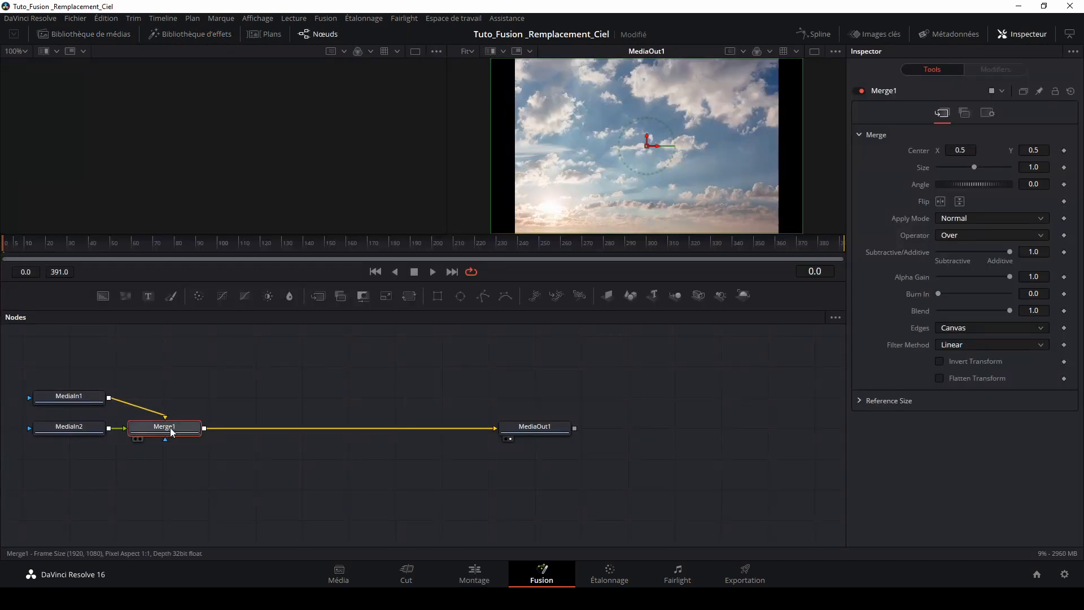
left_click_drag(161, 427, 292, 431)
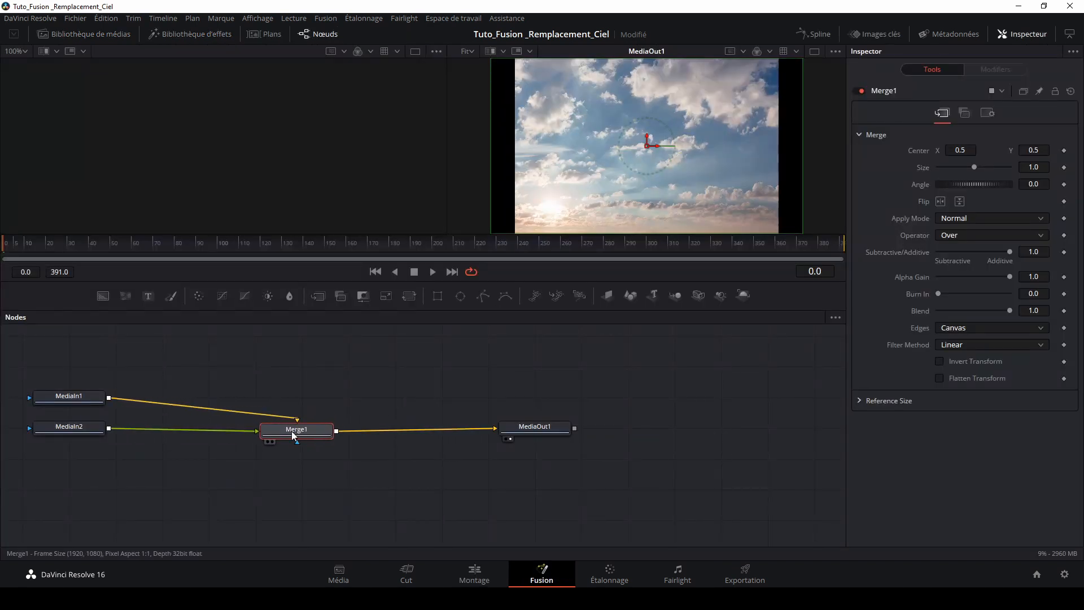
left_click(62, 397)
left_click(40, 407)
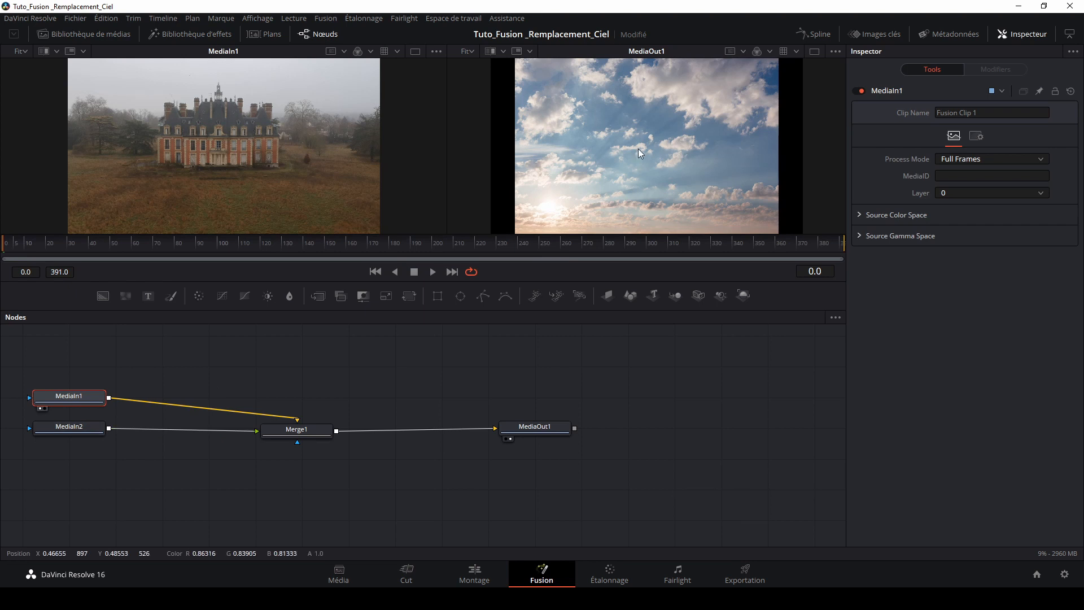
left_click(45, 438)
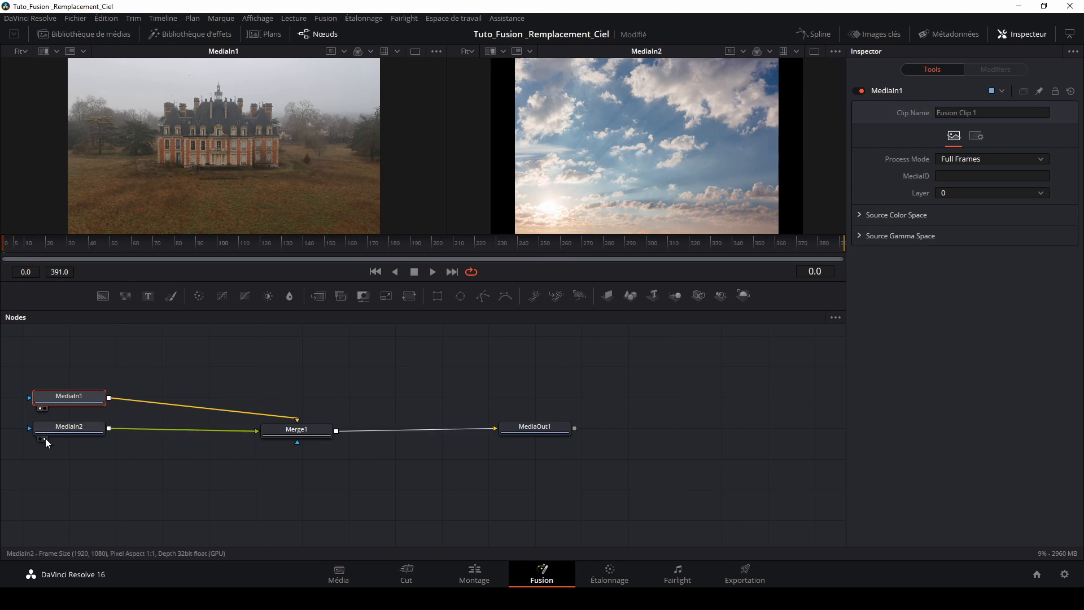
Step: Disconnect both inputs from Merge1, then reconnect MediaIn1 as its foreground and MediaIn2 as its background
left_click(297, 420)
left_click(216, 430)
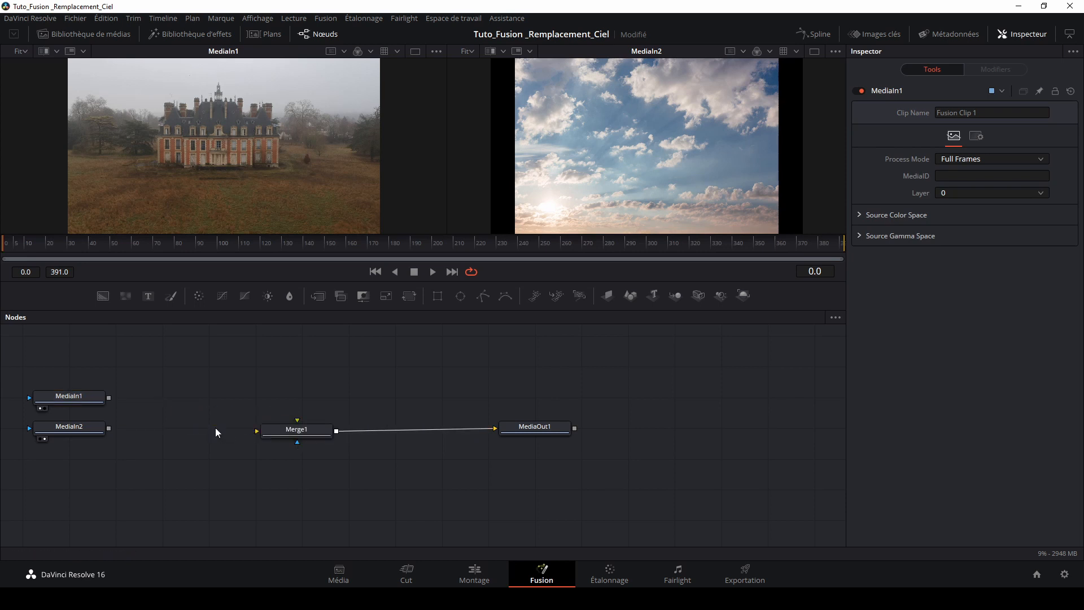
left_click_drag(109, 397, 299, 421)
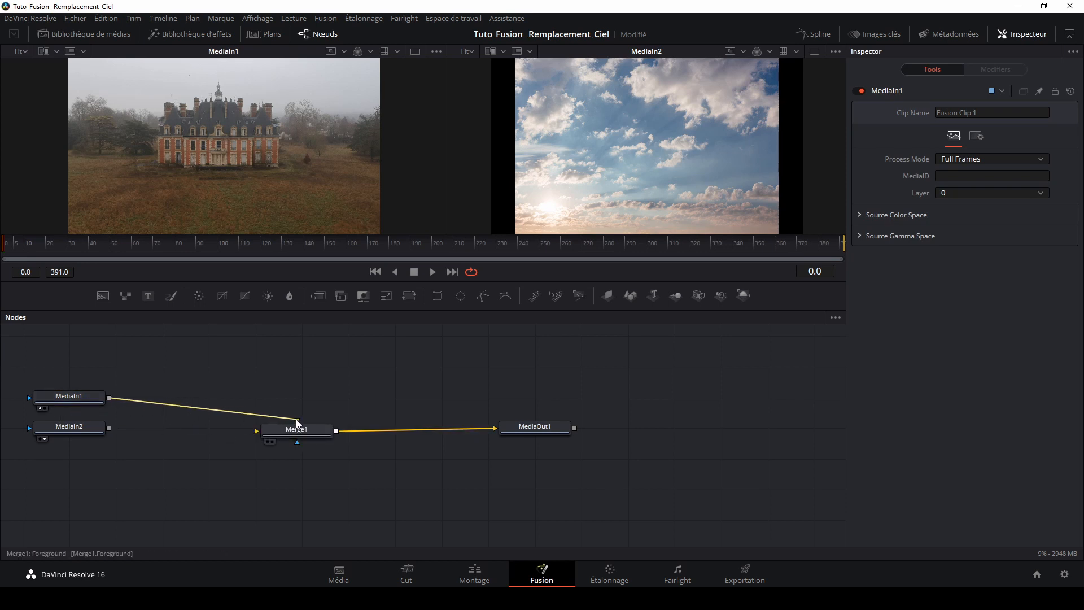
left_click_drag(296, 419, 296, 420)
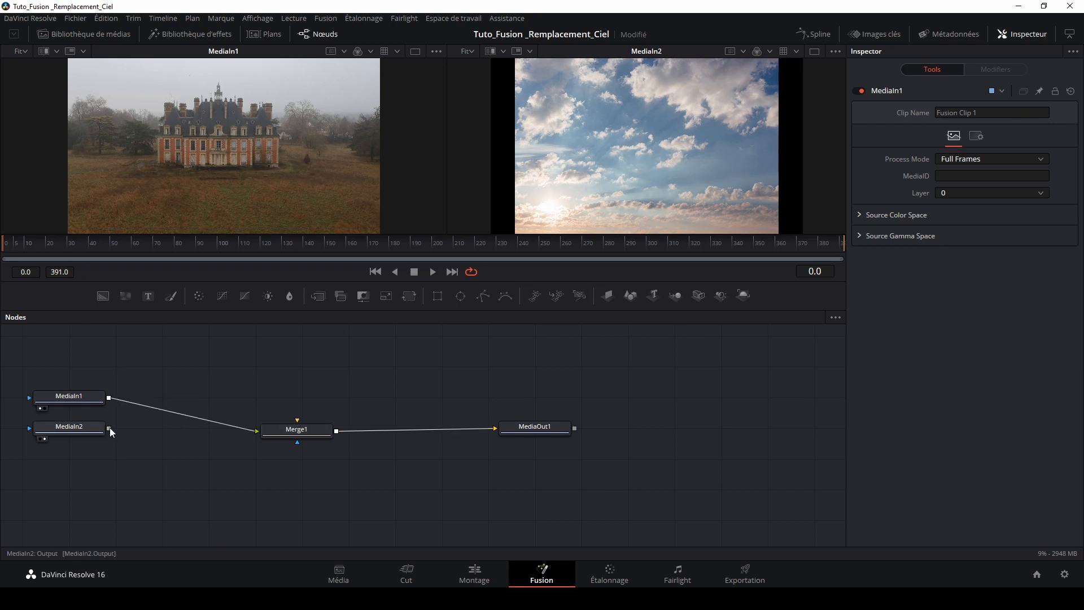
left_click_drag(109, 428, 297, 421)
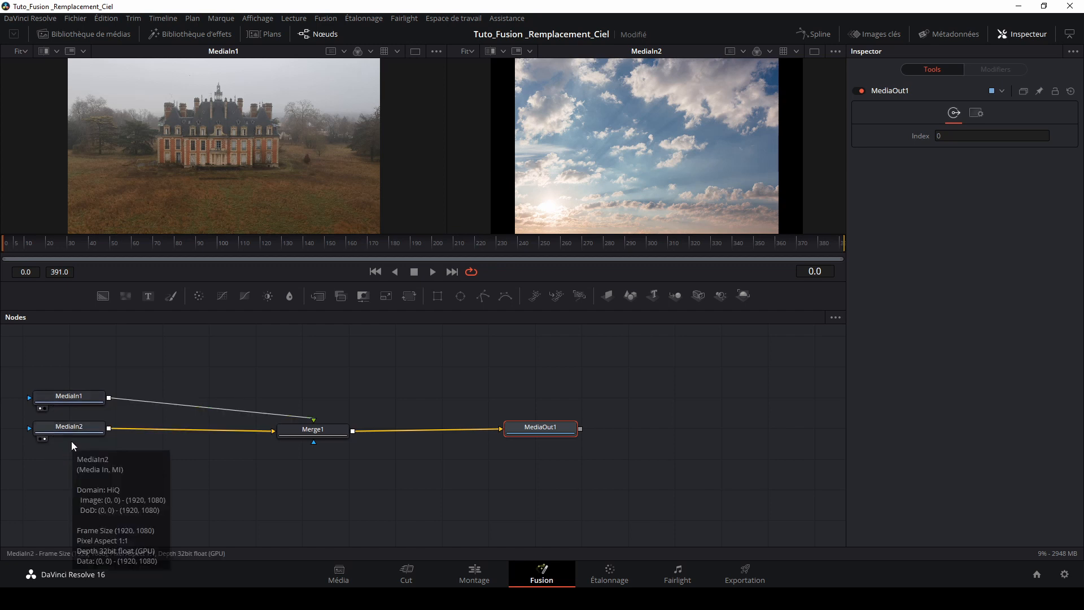
Step: Space out Merge1 and MediaOut1 in the node graph and show MediaOut1 in the second viewer
left_click_drag(302, 433, 352, 428)
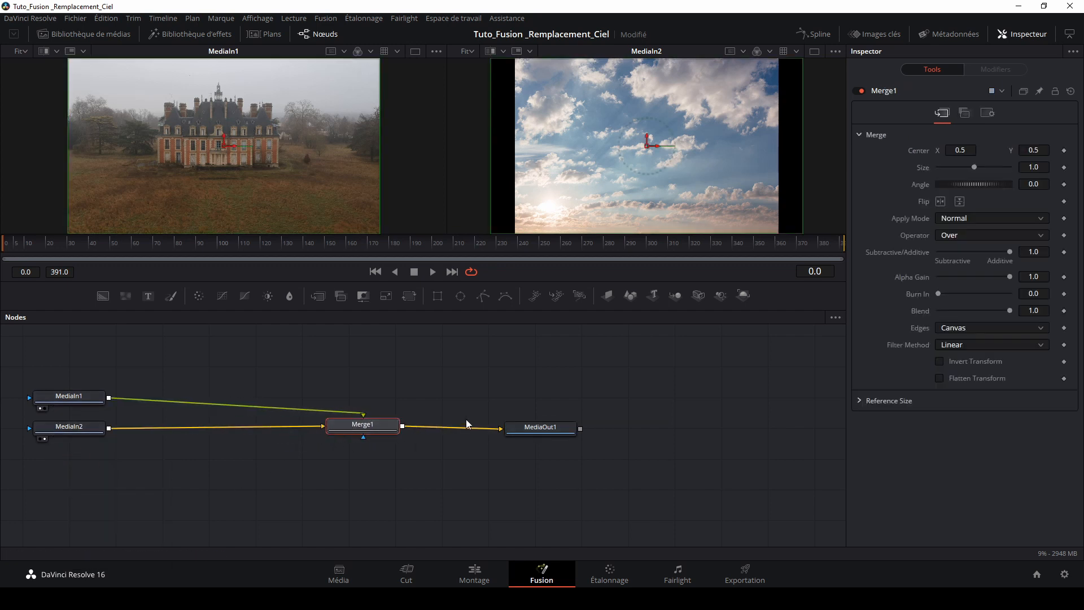
left_click_drag(536, 427, 539, 425)
key("2")
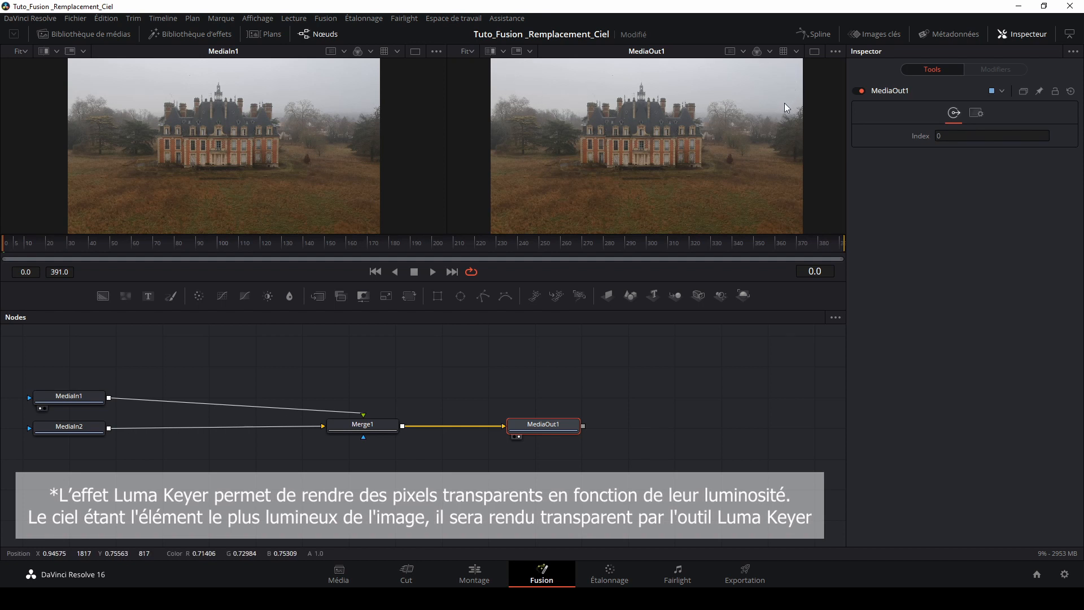
Step: Insert a Luma Keyer node between MediaIn1 and Merge1
left_click(70, 397)
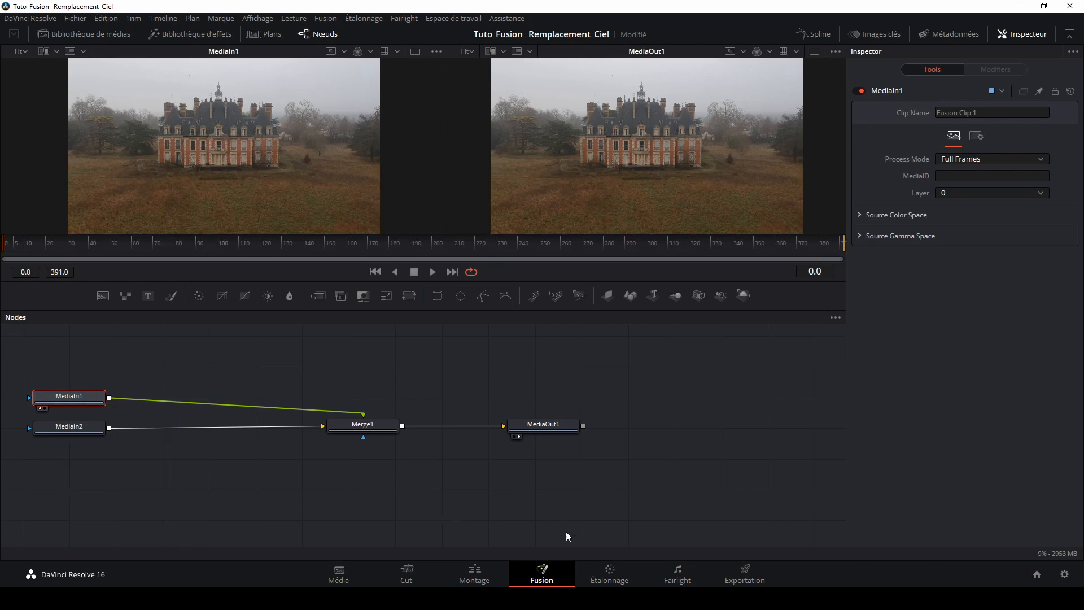
key("shift+space")
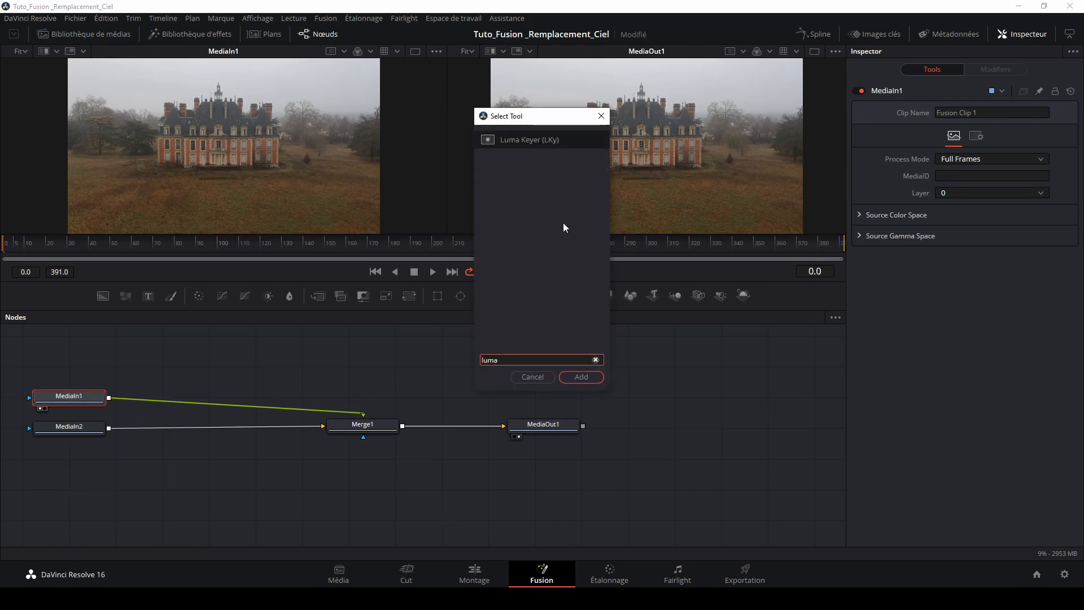
left_click(585, 377)
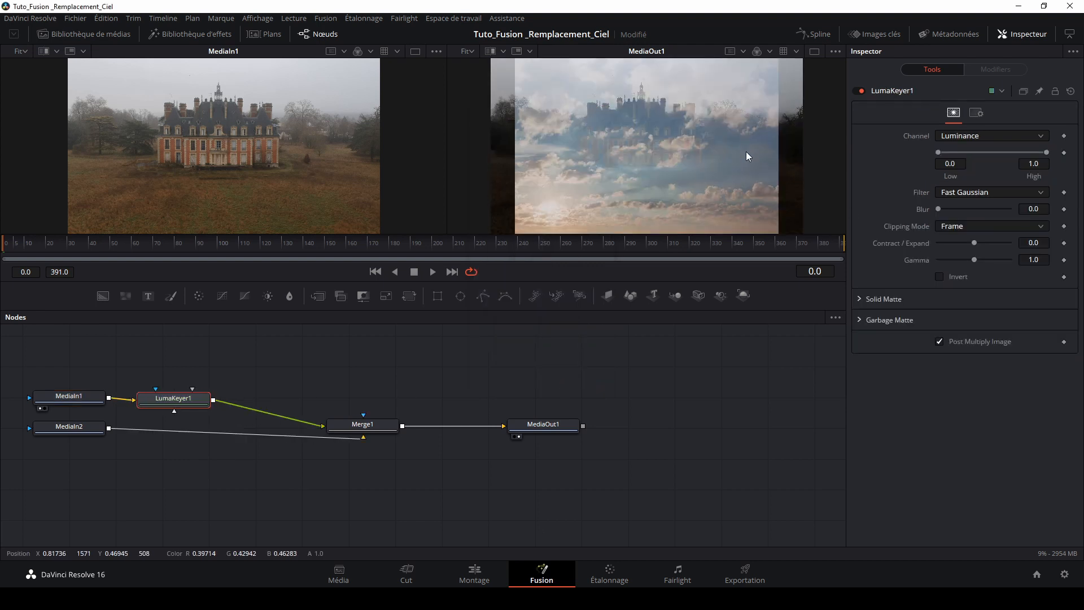
Step: Invert the LumaKeyer1 matte, set its luminance range to Low 0.5 and High 0.739, and set Blur to 1.1
left_click(940, 277)
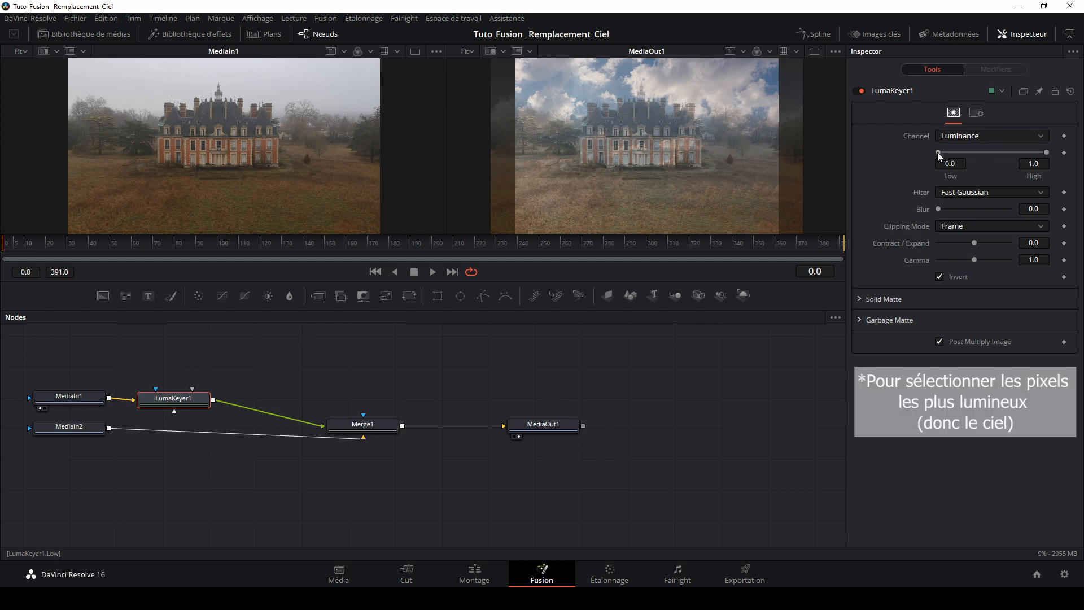
left_click_drag(943, 151, 982, 148)
left_click_drag(461, 309, 458, 421)
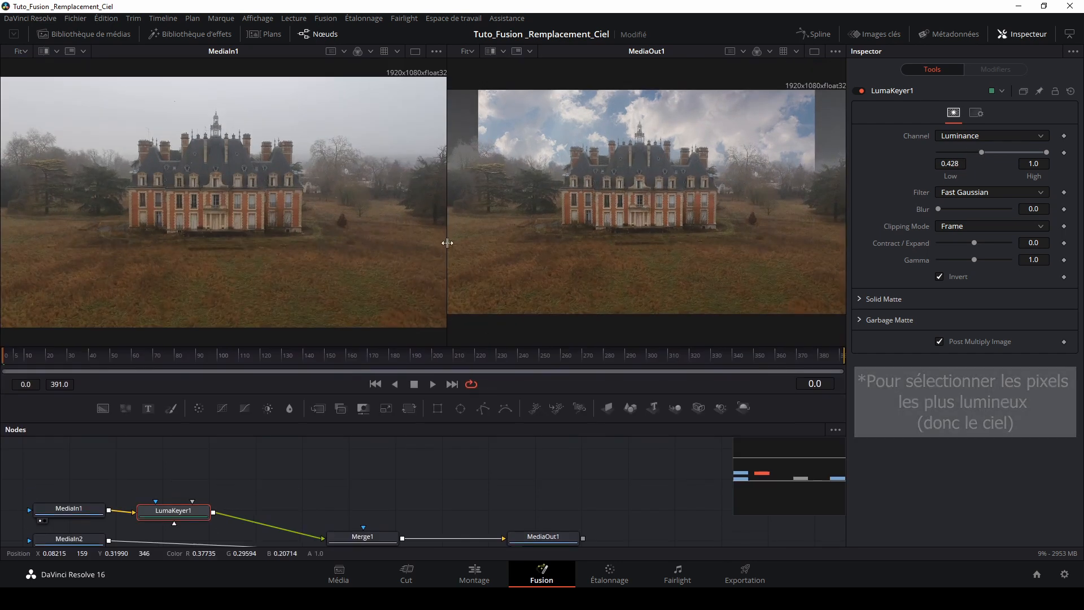
left_click_drag(447, 246, 247, 254)
left_click_drag(1046, 152, 1019, 159)
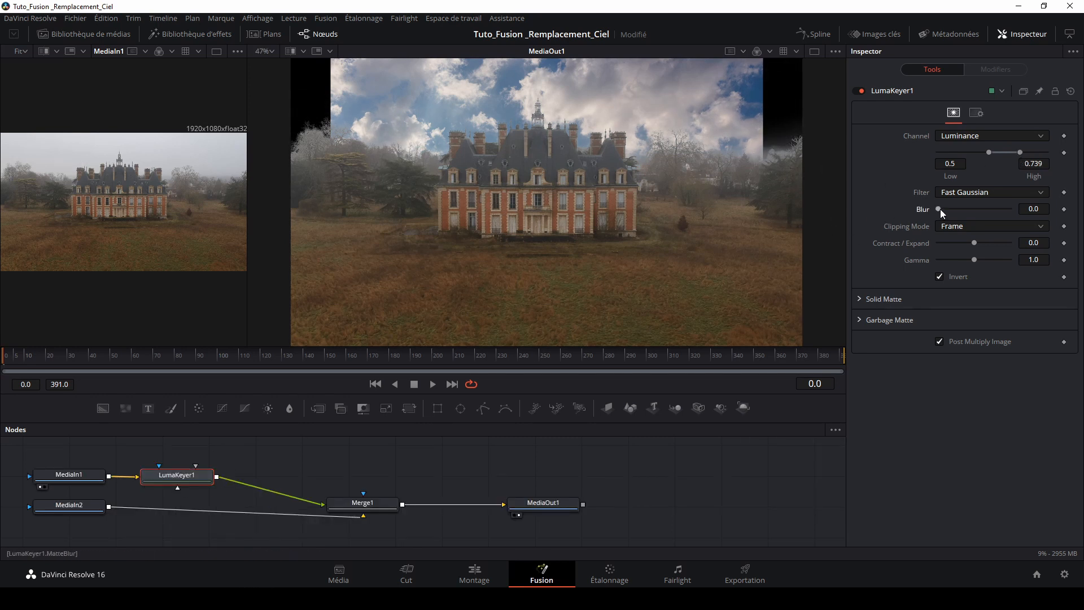
left_click_drag(938, 209, 946, 211)
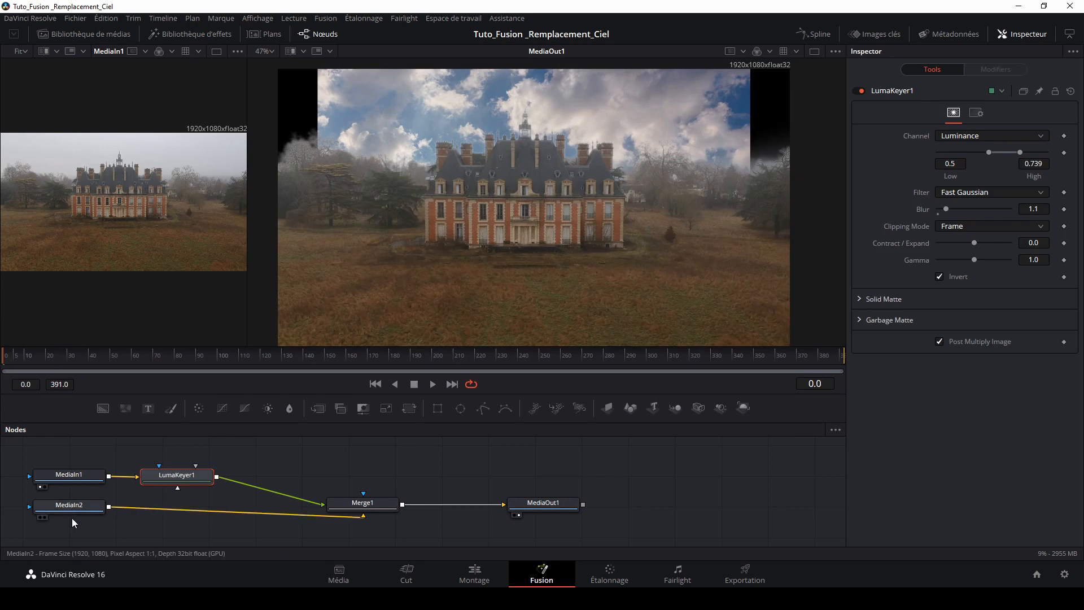
Step: Add a Transform node after MediaIn2 with Size 1.25 and the centre moved up to about X 0.512, Y 1.049
left_click(70, 506)
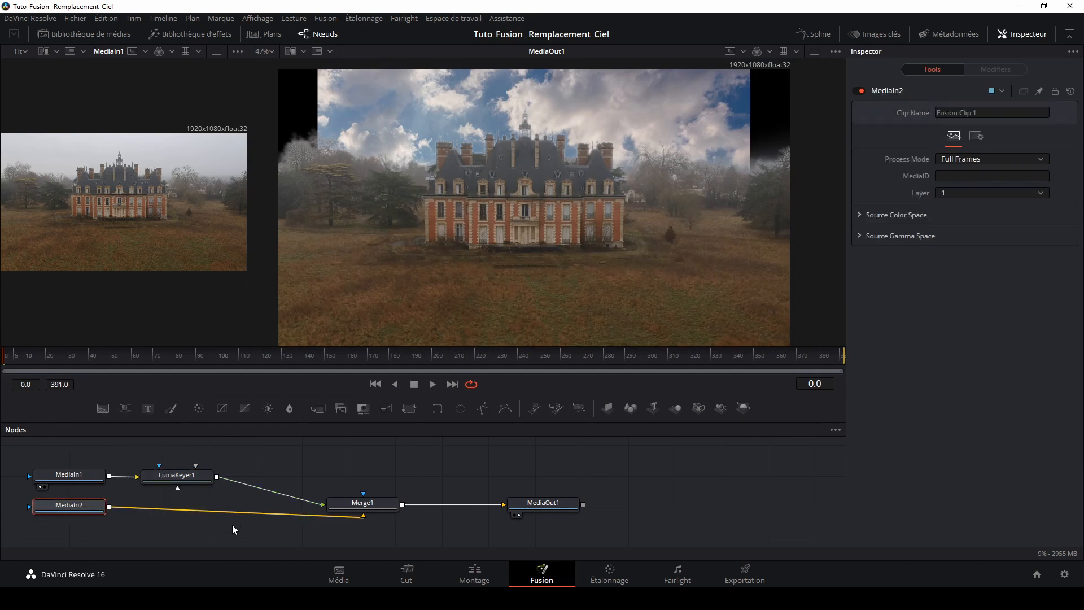
key("shift+space")
type("trans")
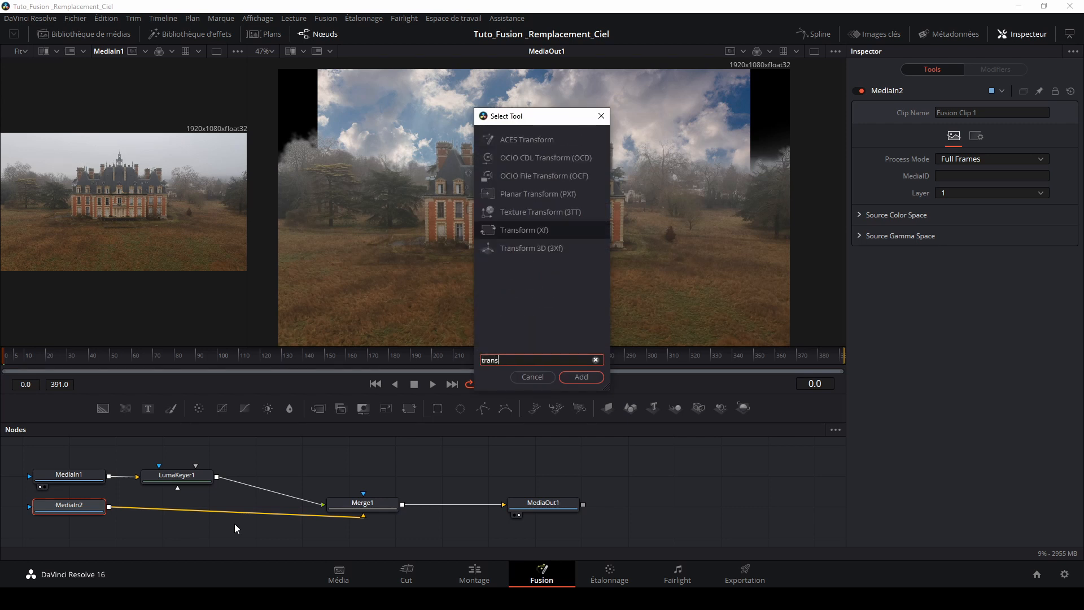
type("form")
left_click(582, 377)
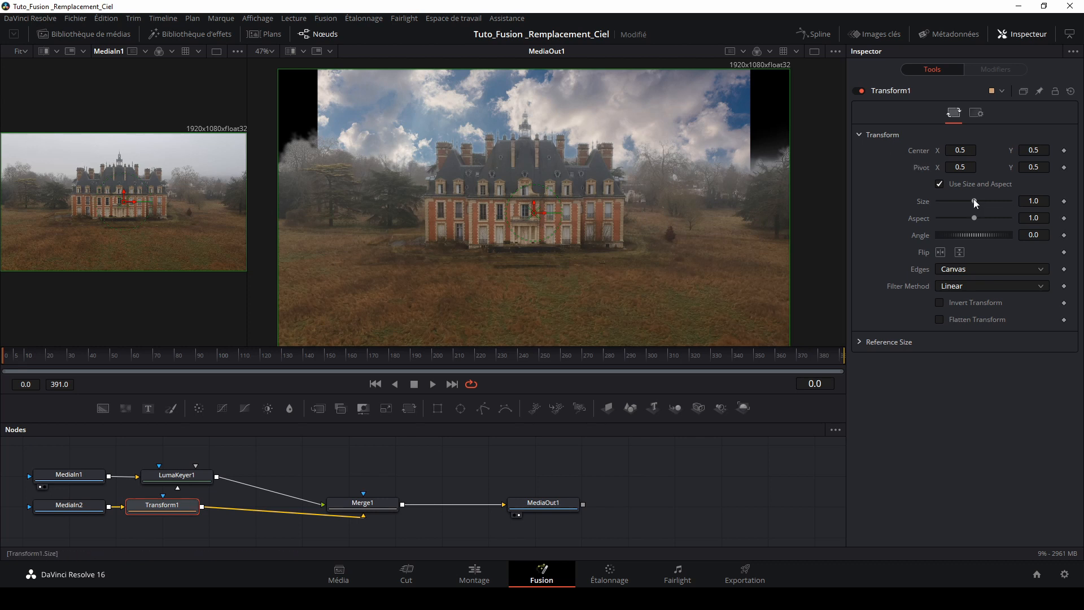
left_click_drag(976, 200, 978, 201)
left_click_drag(535, 207, 538, 54)
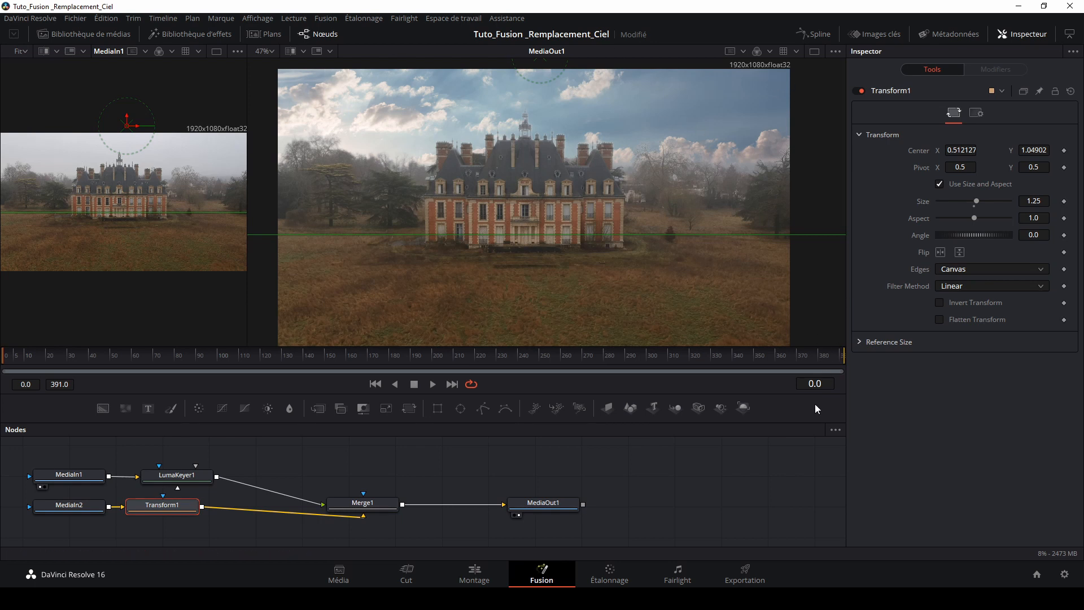
Step: Play back the composite to frame 51 and insert a Planar Tracker node between MediaIn1 and LumaKeyer1
left_click(69, 474)
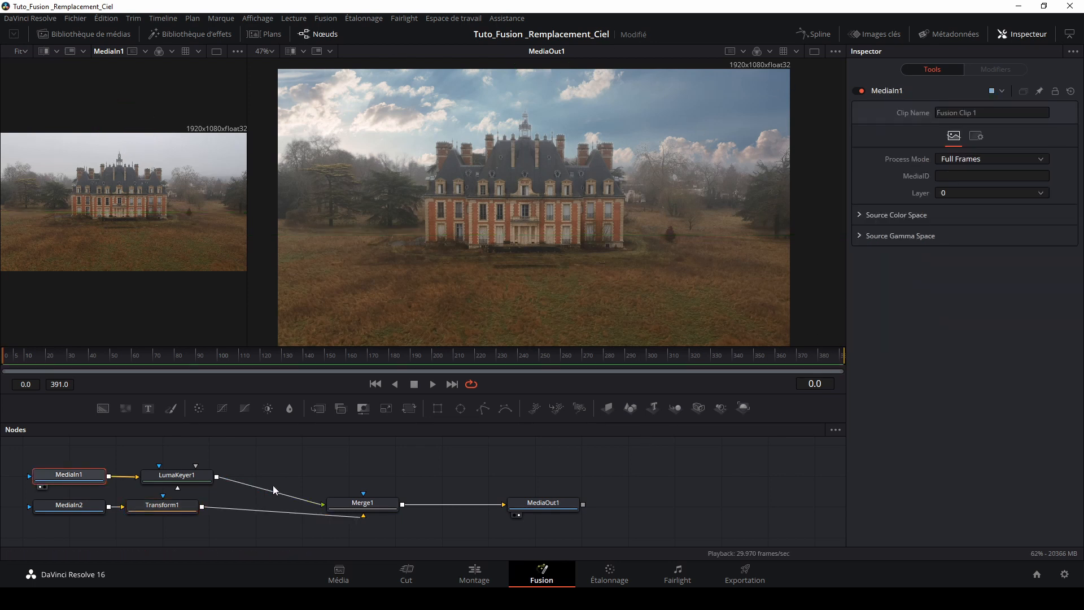
left_click(432, 385)
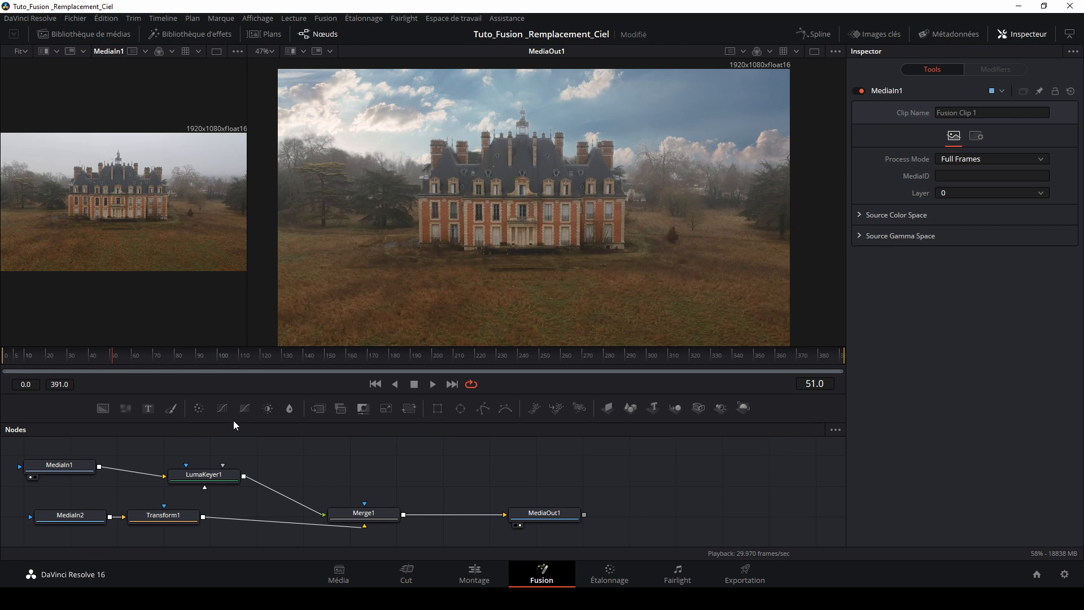
left_click(62, 470)
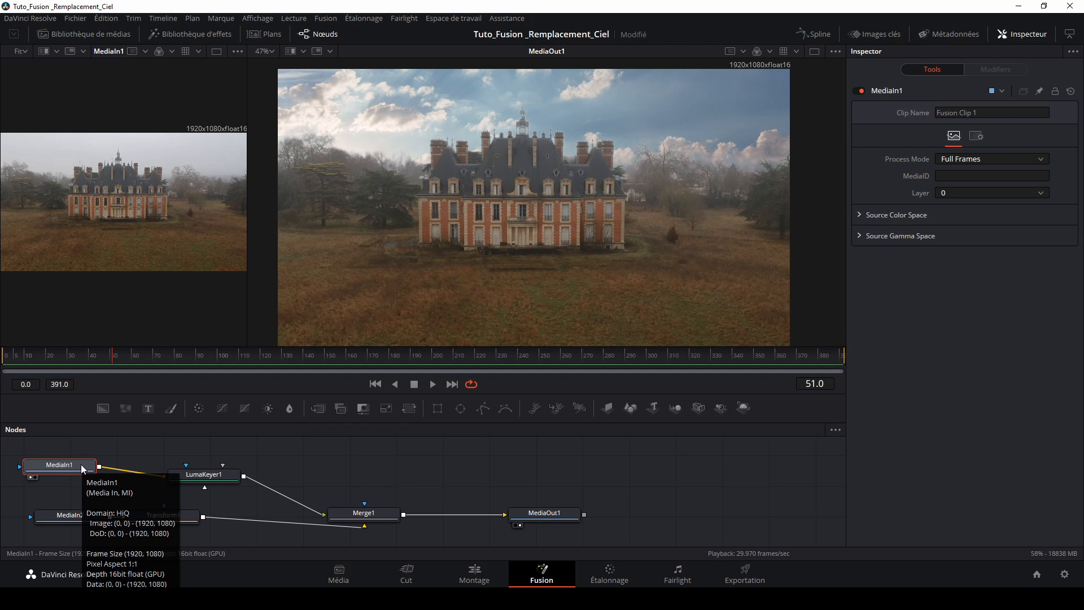
key("shift+space")
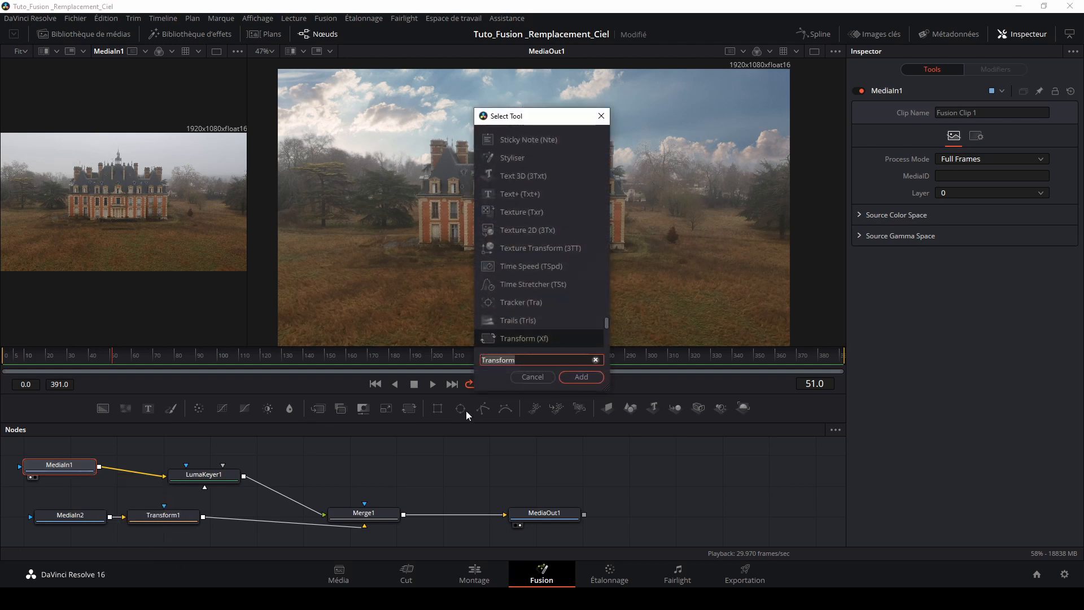
type("Planar Tracker")
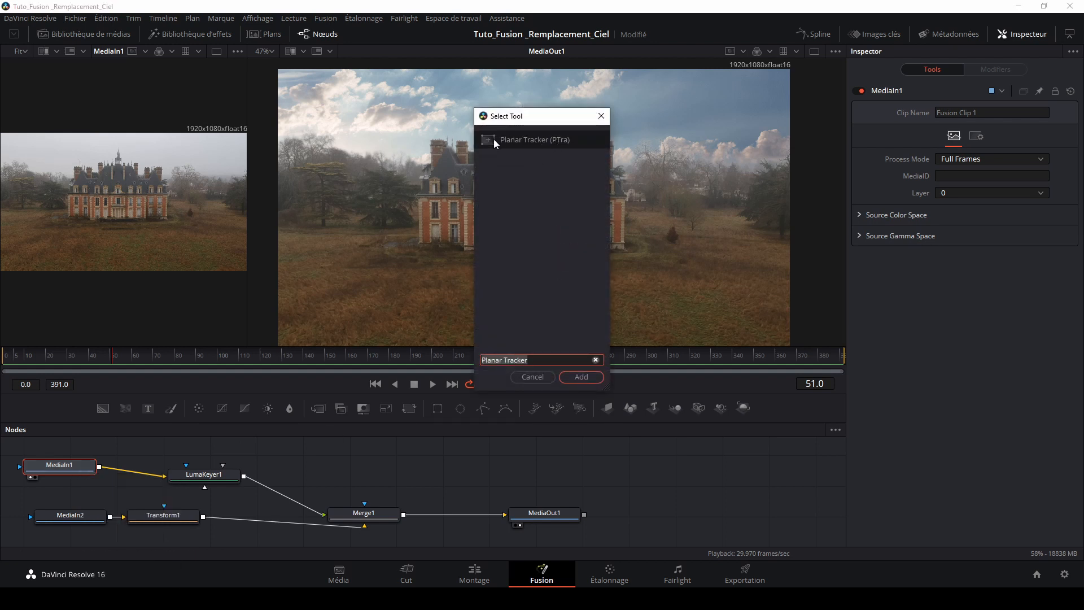
key("Return")
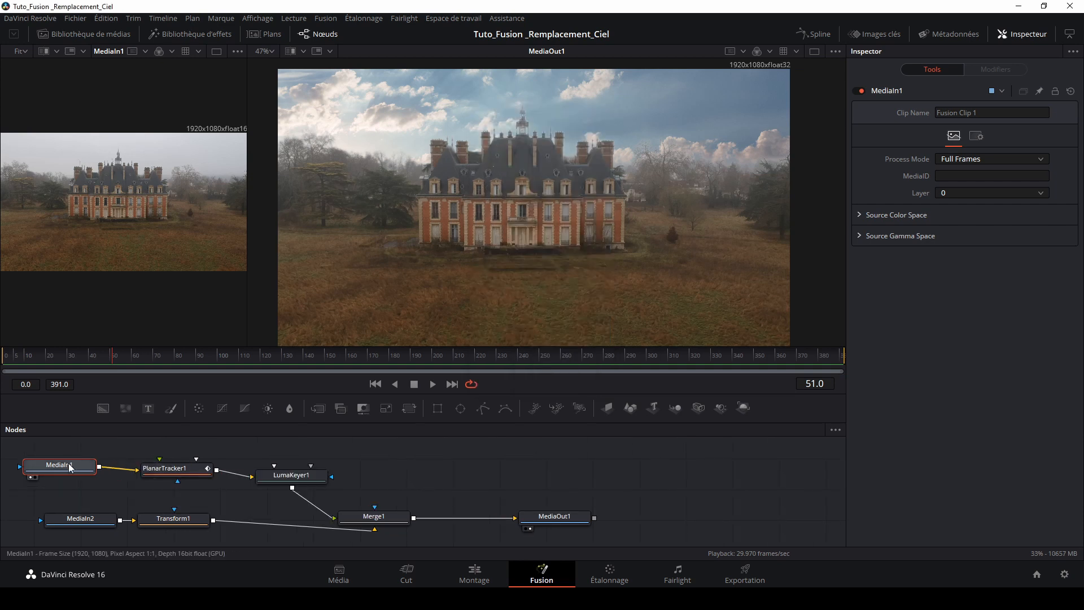
Step: Set PlanarTracker1's reference time at frame 0 and its Motion Type to Translation, Rotation, Scale
left_click(166, 468)
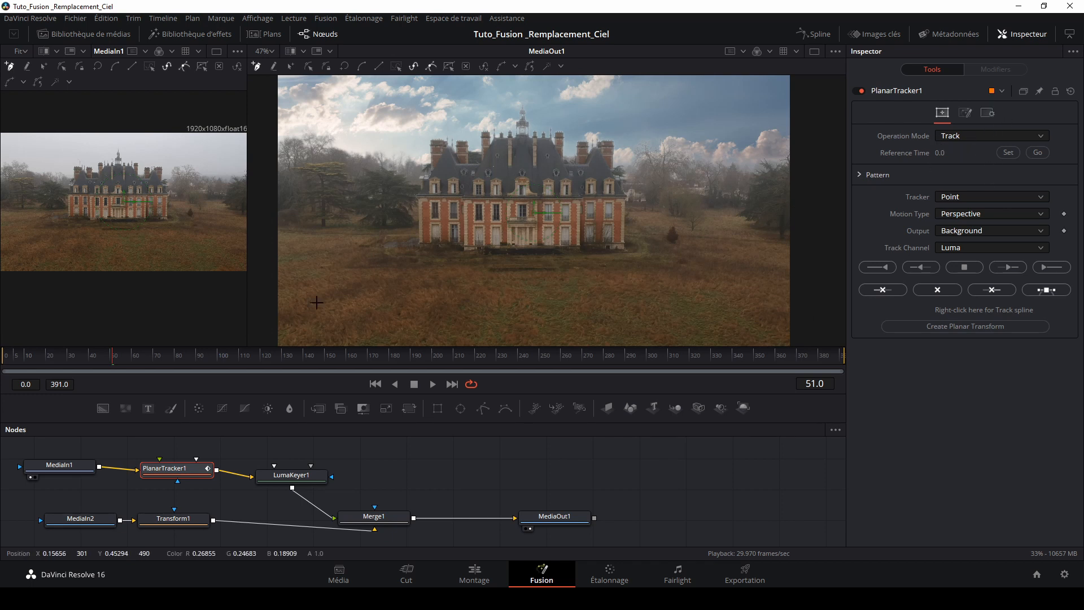
left_click(375, 384)
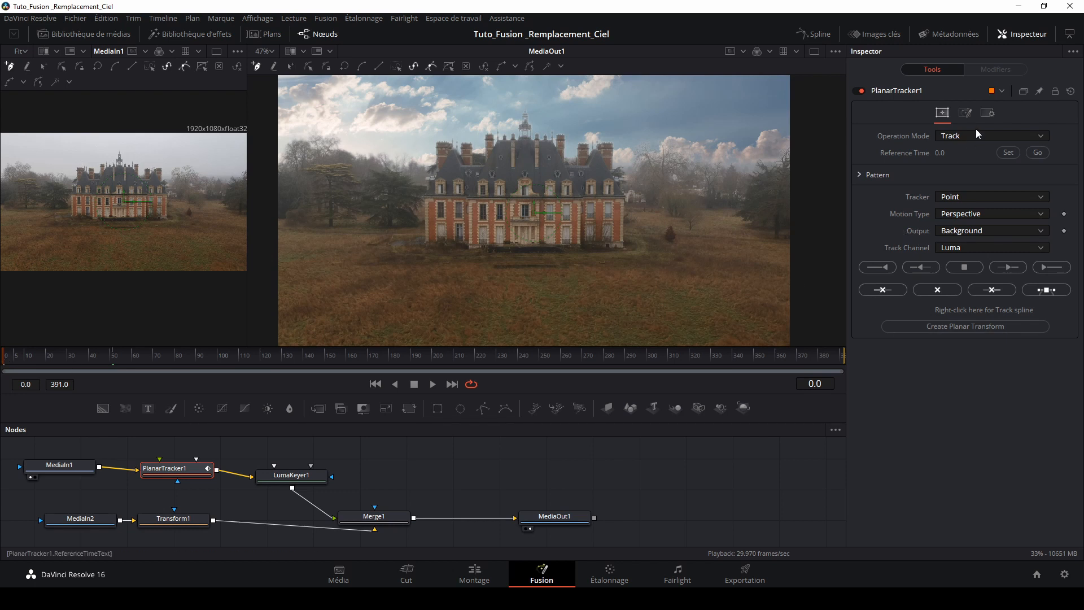
left_click(1009, 153)
left_click(976, 218)
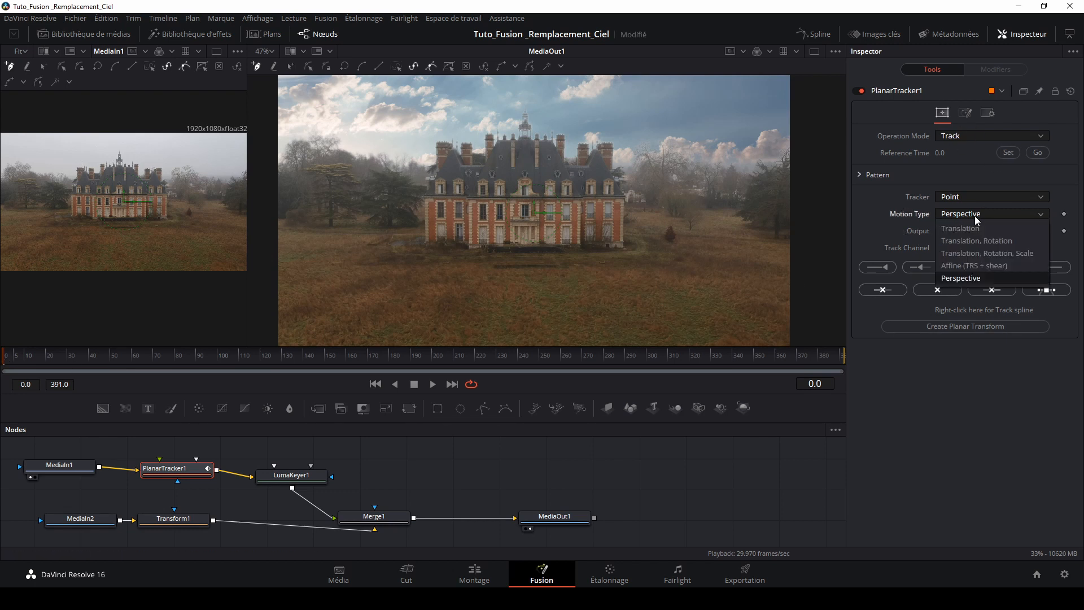
left_click(995, 255)
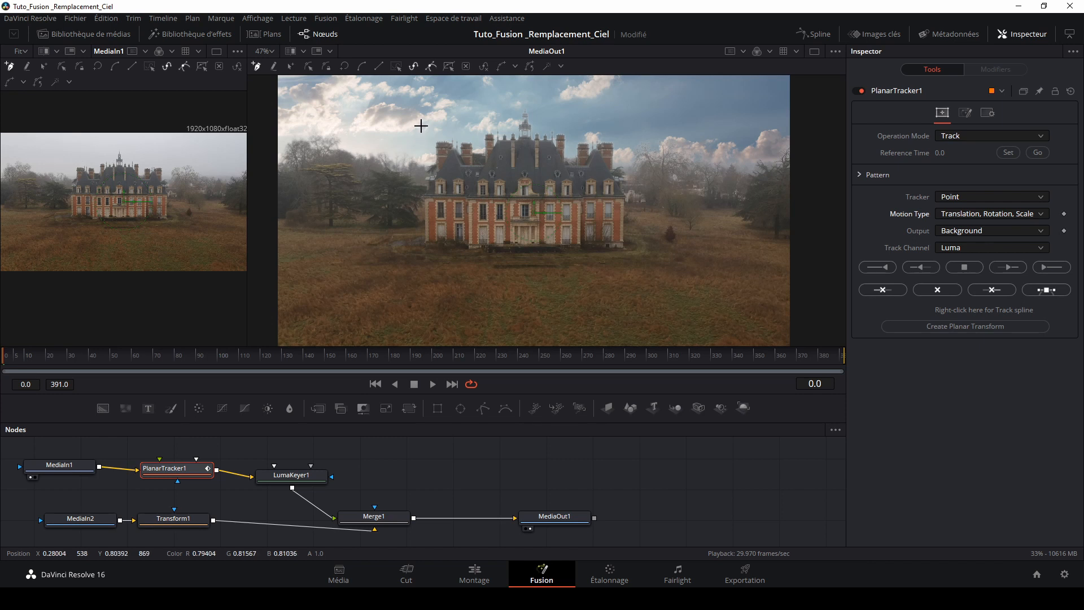
Step: Outline the château's roof and chimneys with a closed four-point tracking shape and track it to the end of the clip
left_click(421, 130)
left_click(424, 174)
left_click(628, 168)
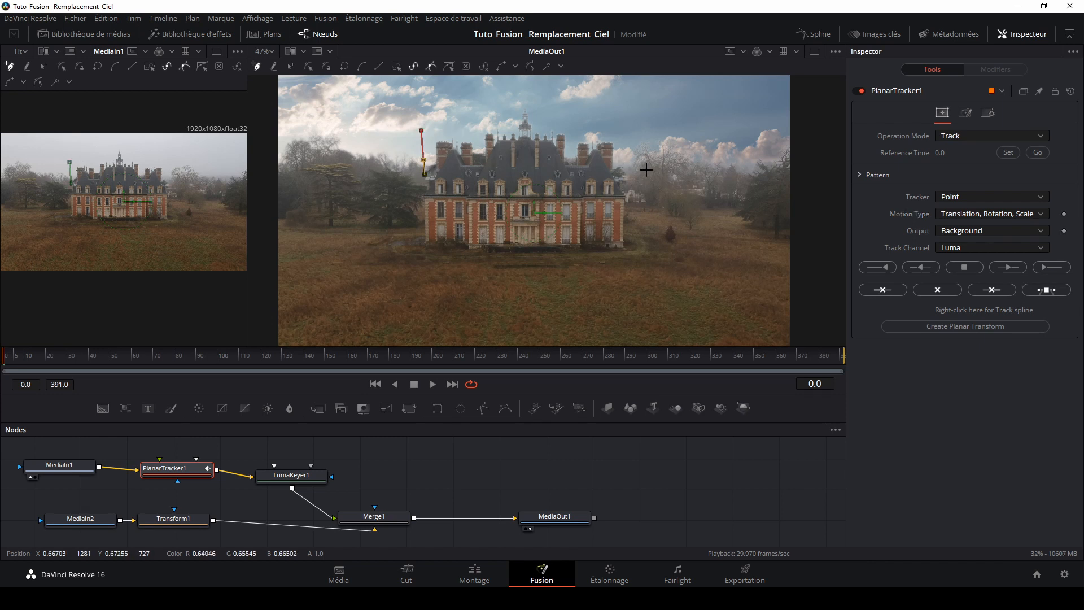
left_click(627, 119)
left_click(421, 129)
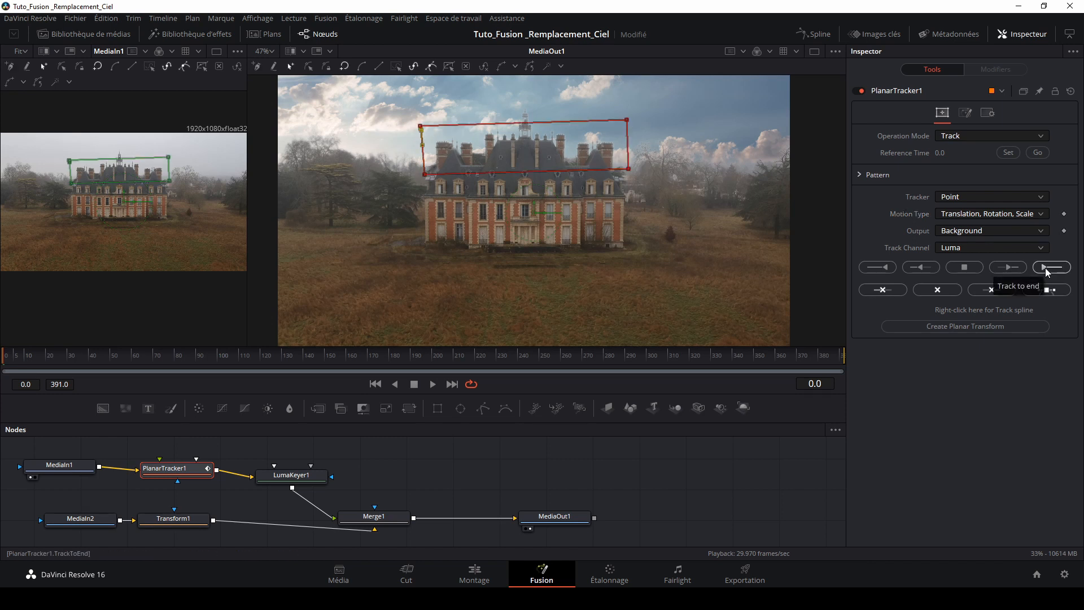
left_click(1046, 270)
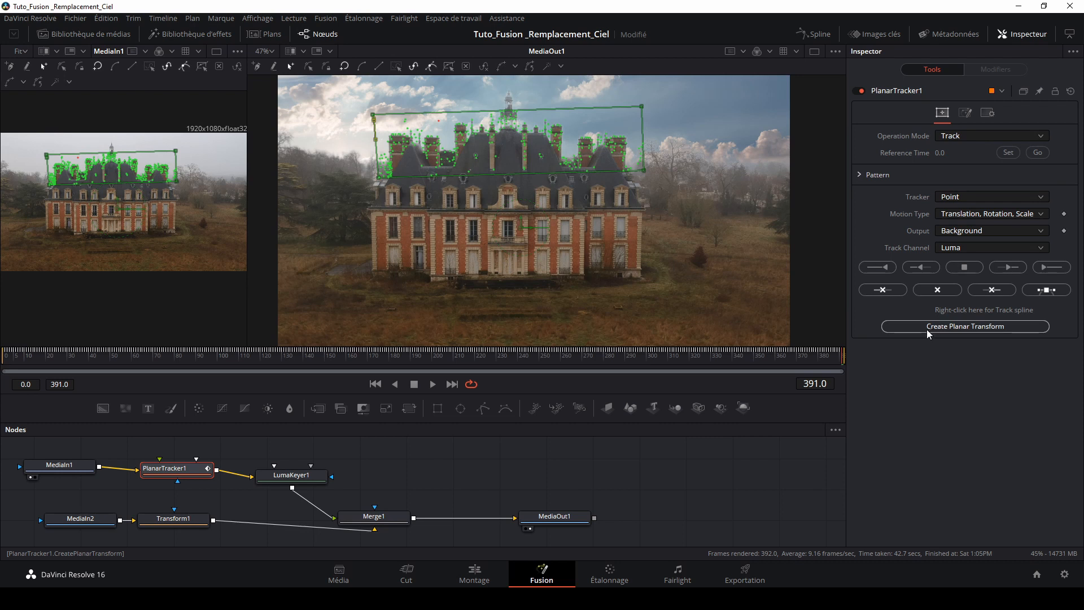
Step: Create a Planar Transform from the track and insert it between MediaIn2 and Transform1
left_click(961, 327)
left_click_drag(141, 456, 478, 458)
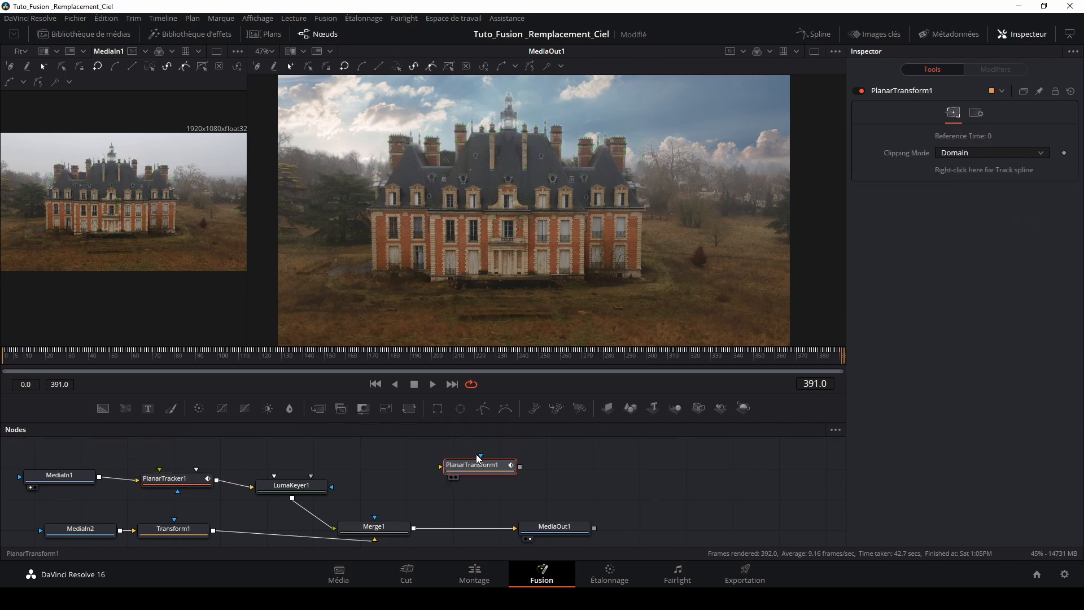
scroll(422, 504, "down", 2)
left_click(229, 496)
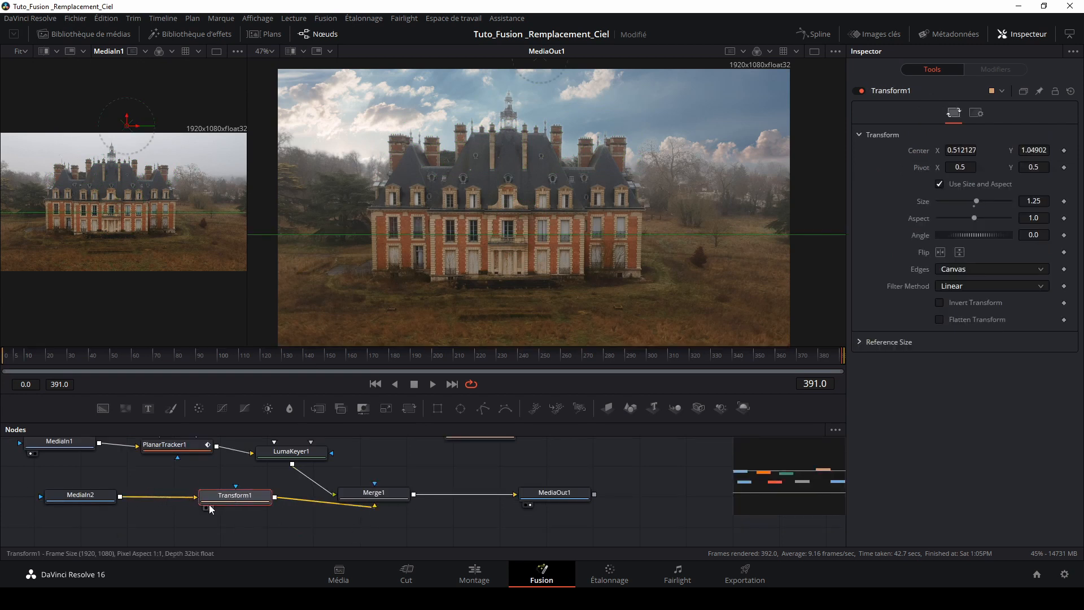
left_click(83, 497)
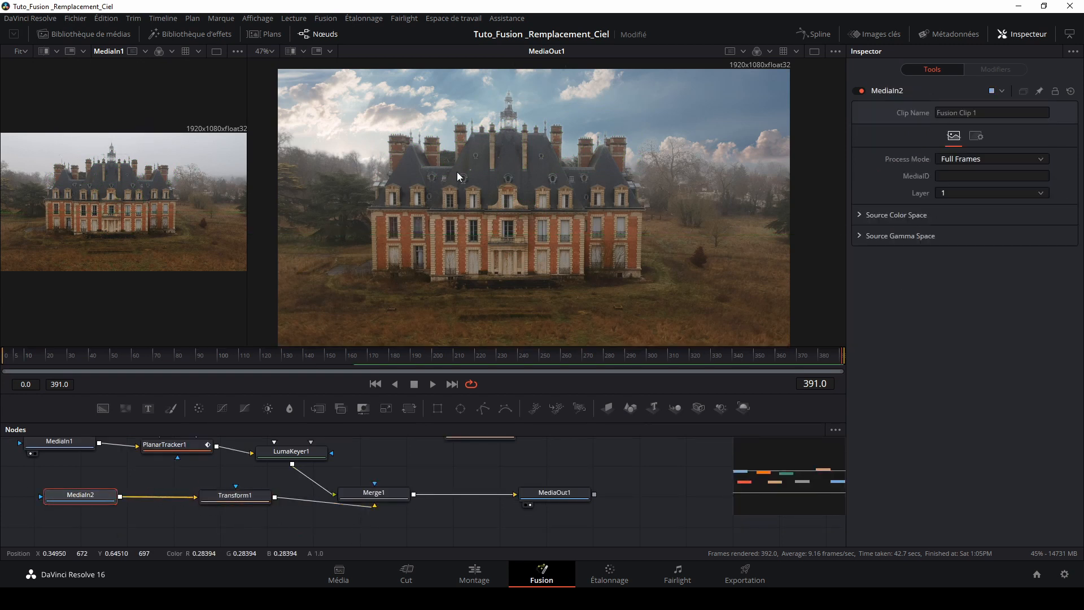
scroll(535, 461, "up", 2)
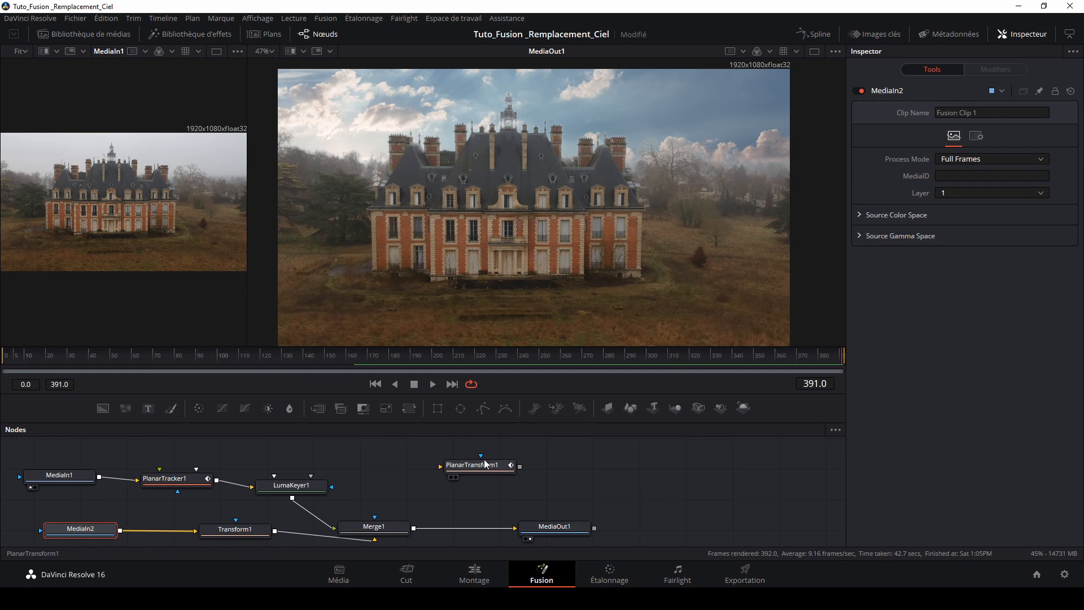
left_click(486, 466)
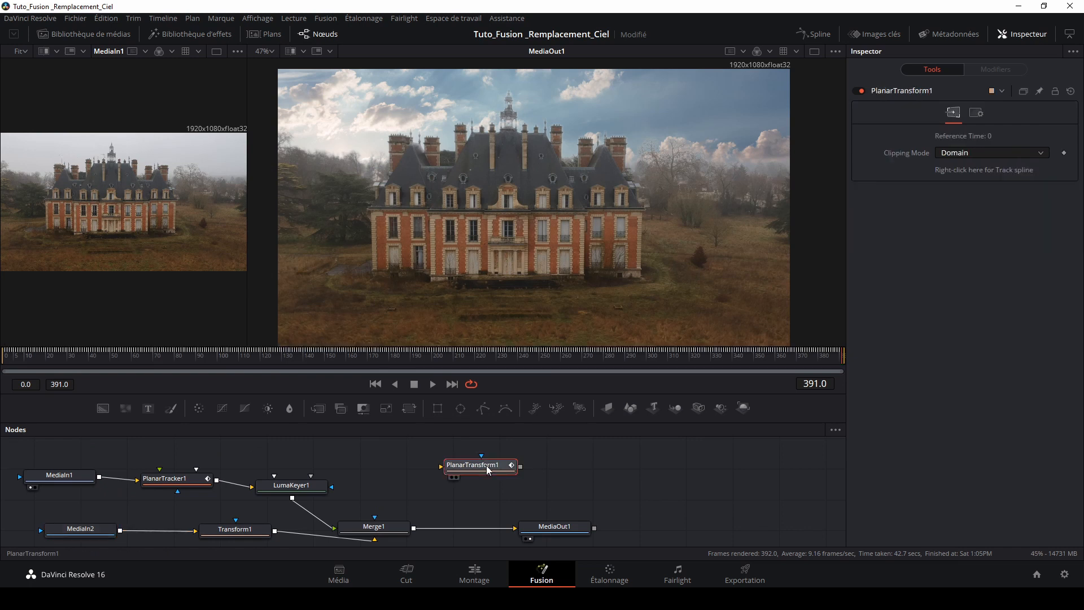
left_click_drag(486, 465, 155, 530)
left_click(68, 540)
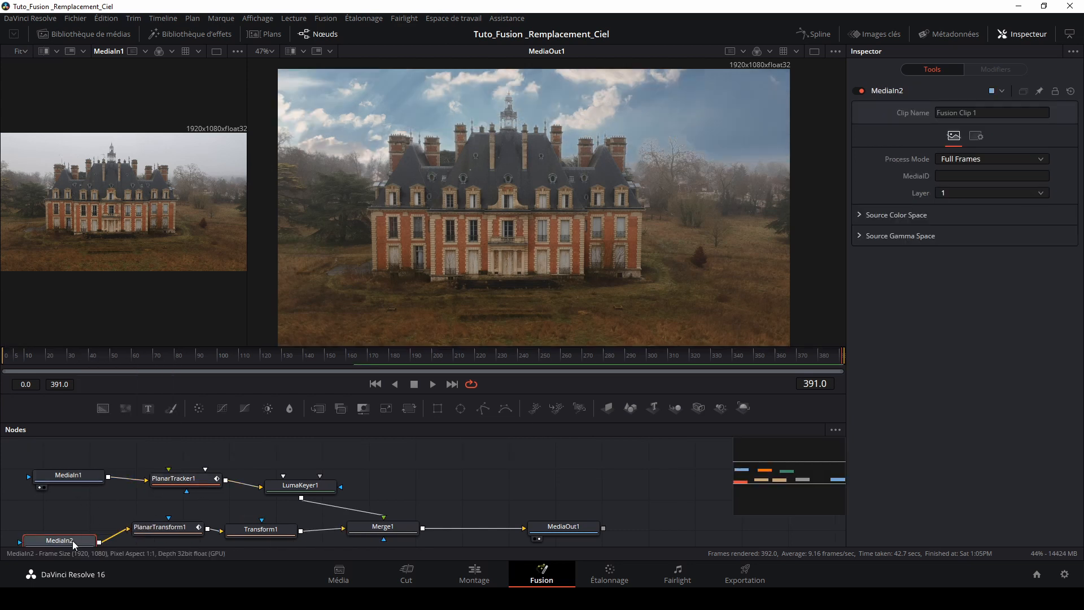
Step: Play back the composite from the first frame to check how the sky follows the château
left_click(375, 384)
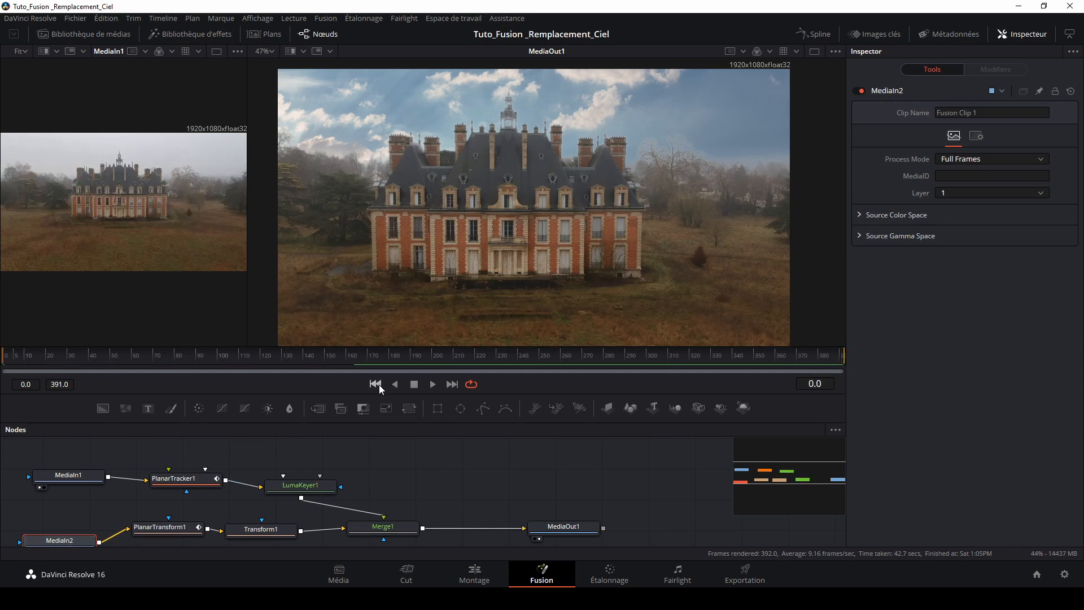
key("space")
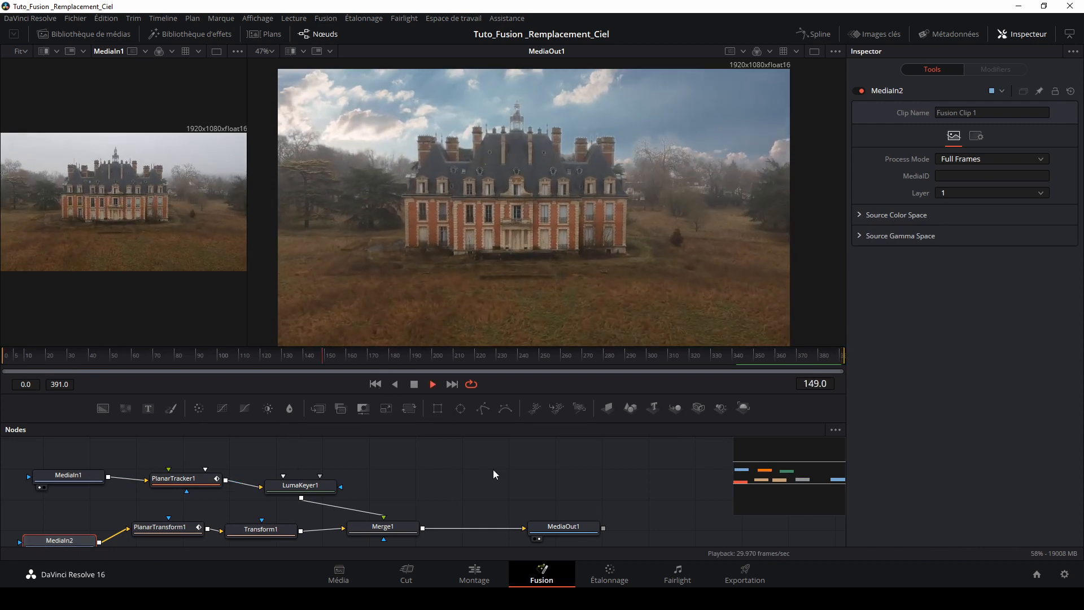
key("space")
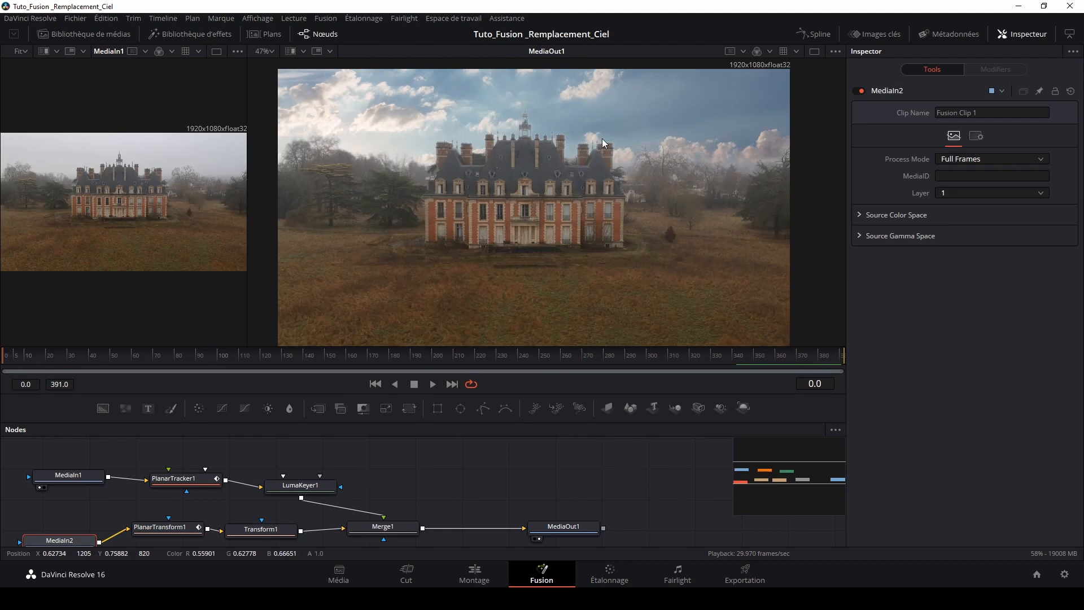
key("space")
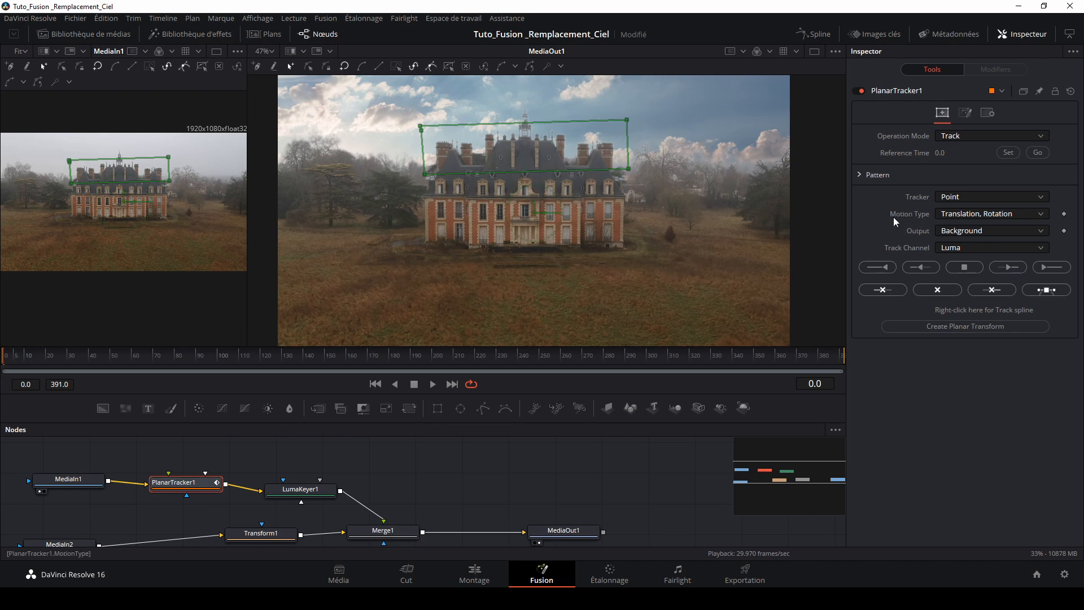
Step: Set PlanarTracker1's Motion Type to Translation, Rotation and track the roof outline again to the end of the clip
left_click(974, 216)
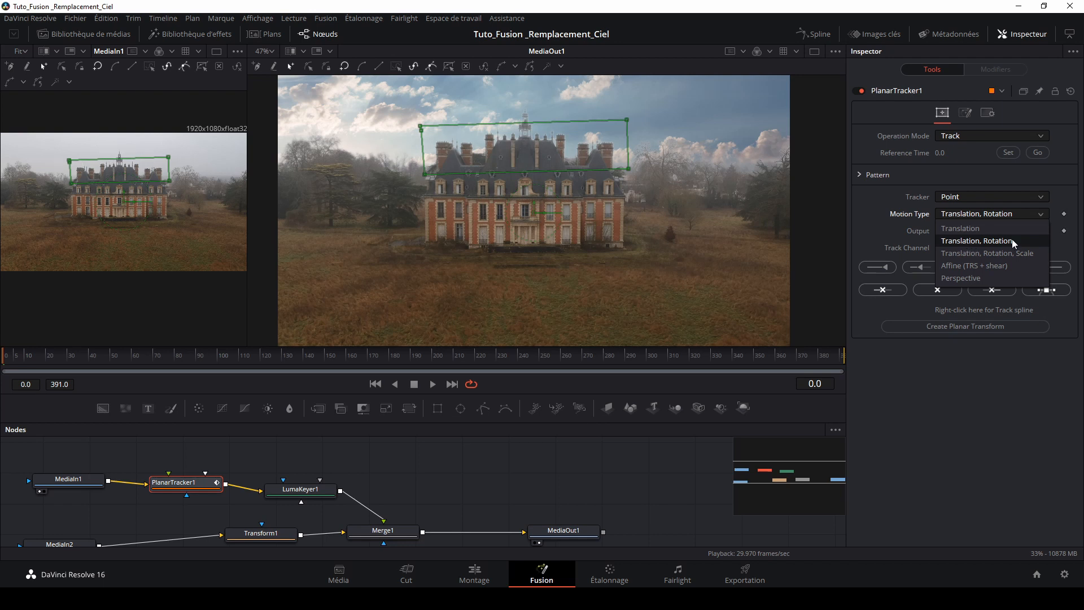
left_click(983, 239)
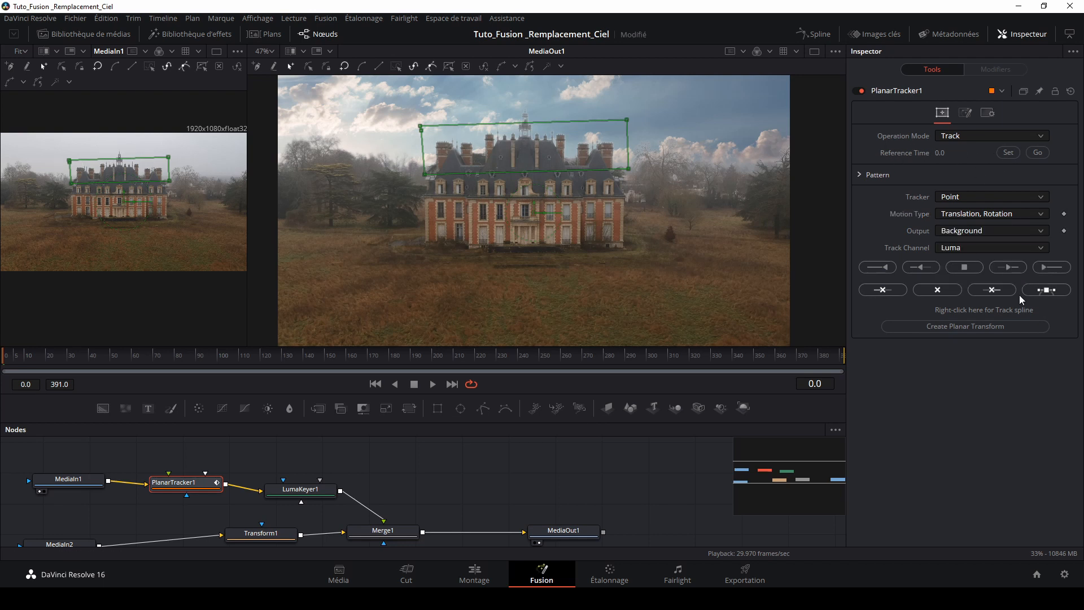
left_click(1050, 267)
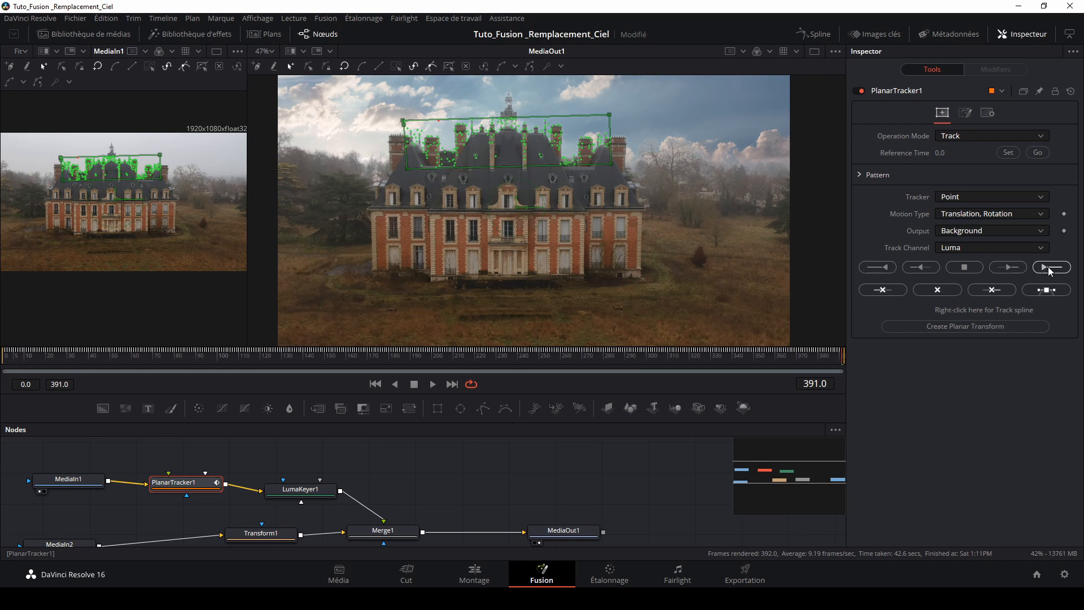
Step: Create a Planar Transform from the new track, insert it between MediaIn2 and Transform1, and play back the composite
scroll(51, 525, "down", 2)
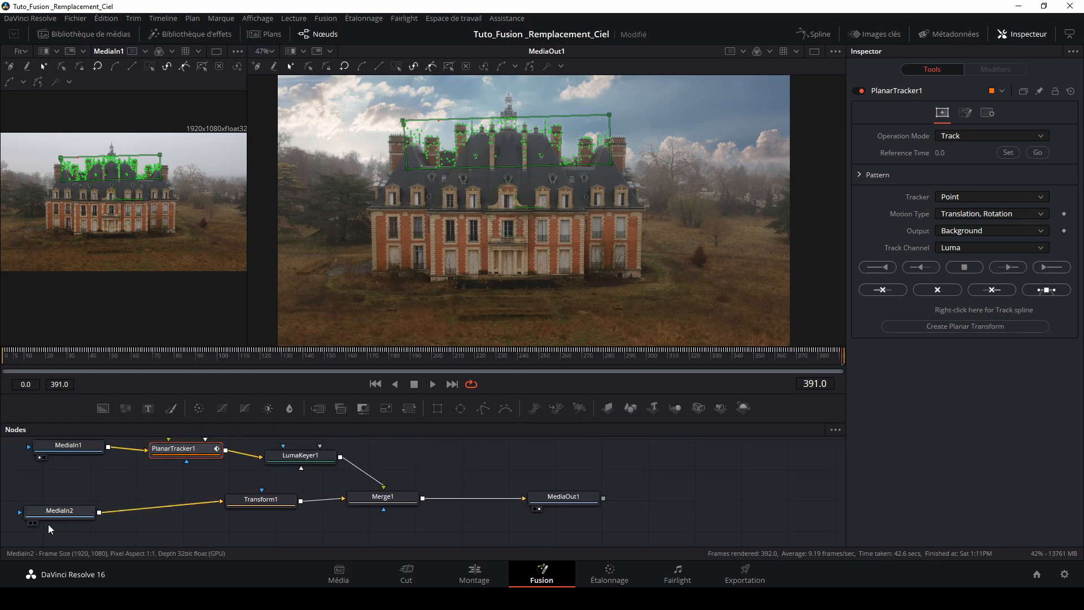
left_click(976, 327)
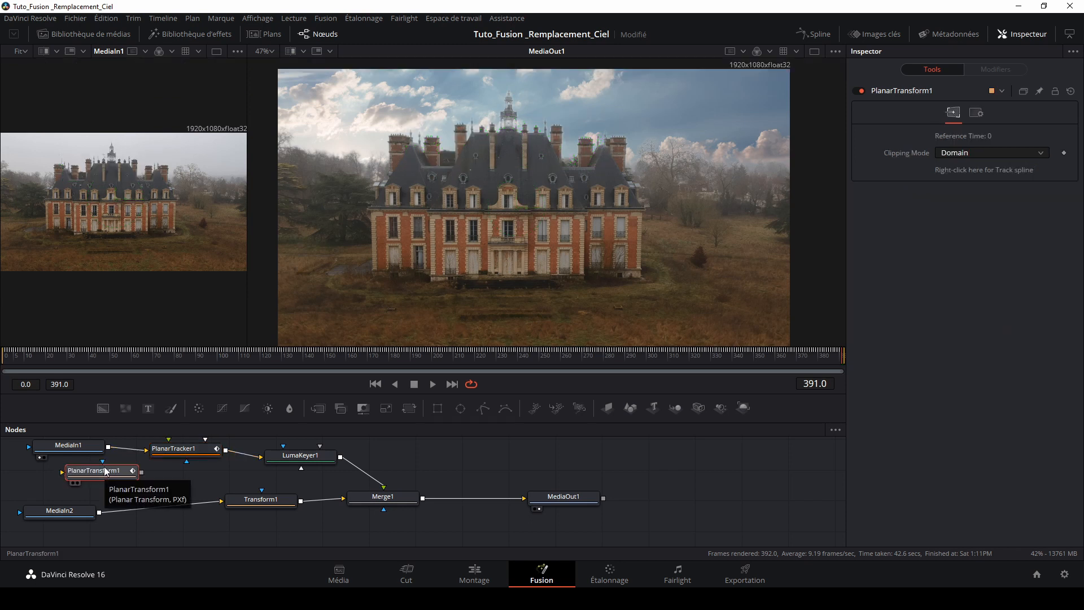
left_click_drag(104, 471, 169, 509)
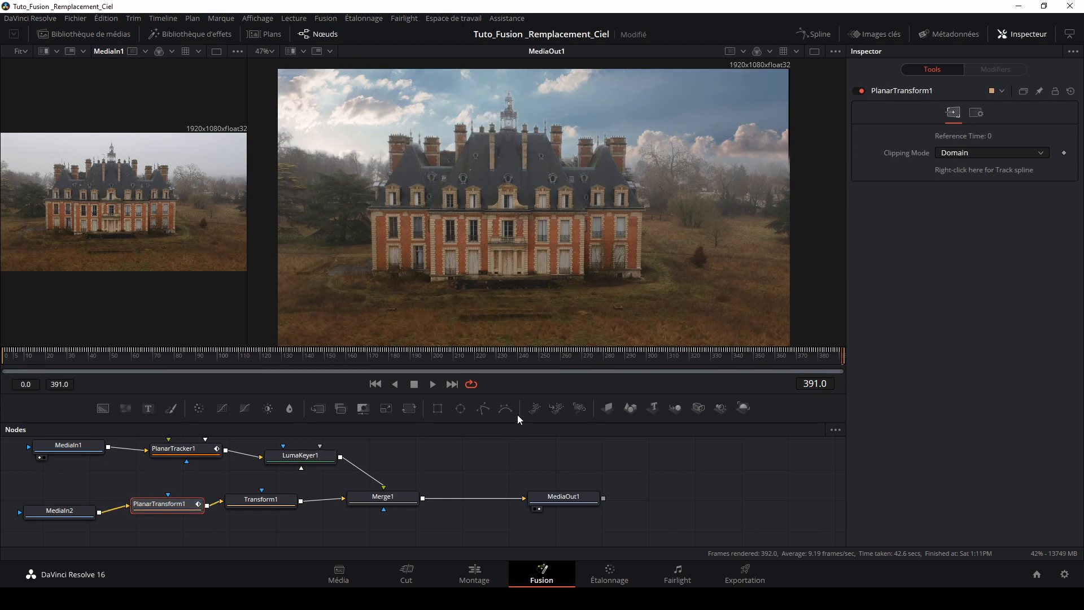
left_click(432, 385)
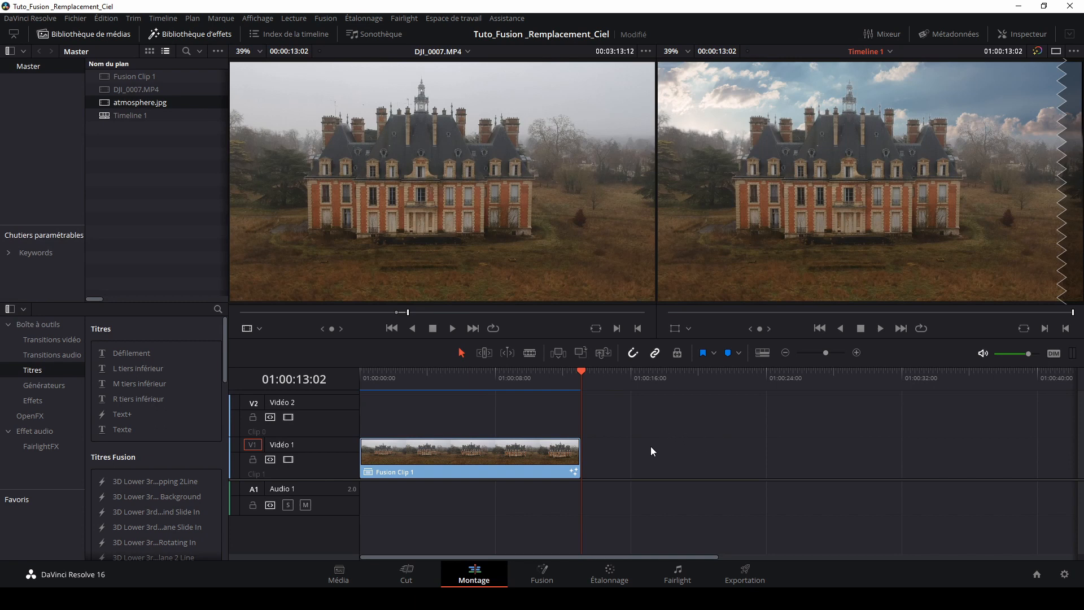
Step: Try a contrast of 1.106 on Fusion Clip 1 in the Color page, and reset the grading node
left_click(532, 453)
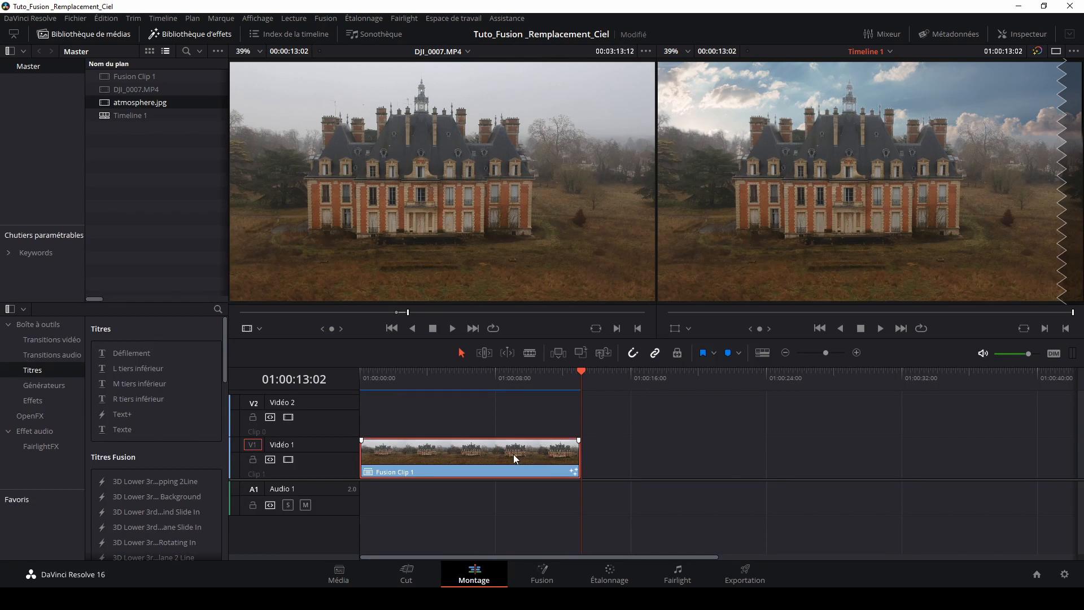
left_click(608, 570)
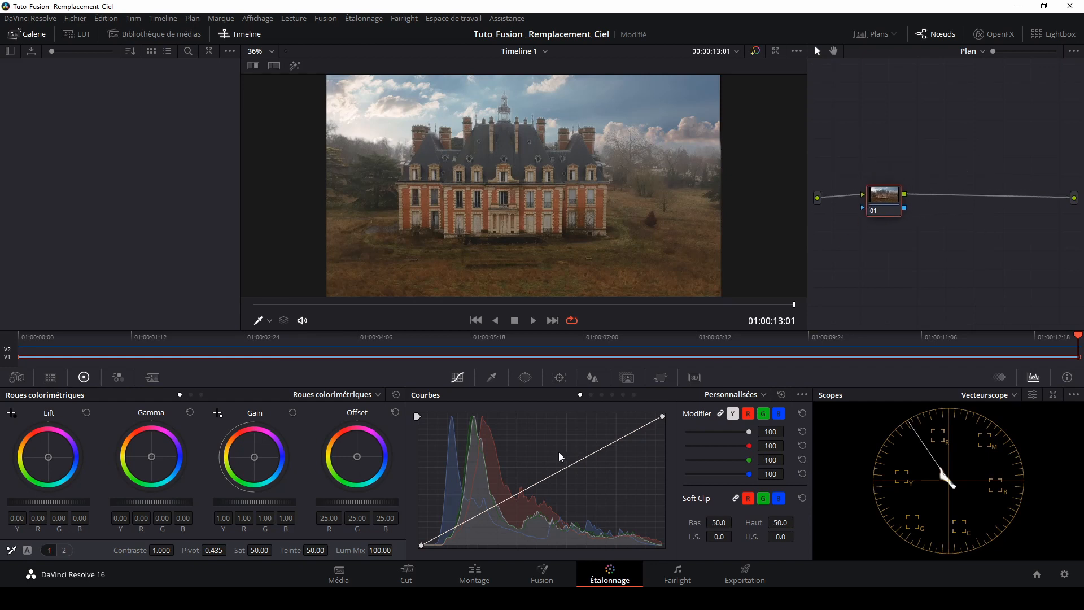
mouse_move(156, 550)
left_mouse_down()
mouse_move(177, 549)
mouse_move(160, 549)
left_mouse_up()
right_click(881, 194)
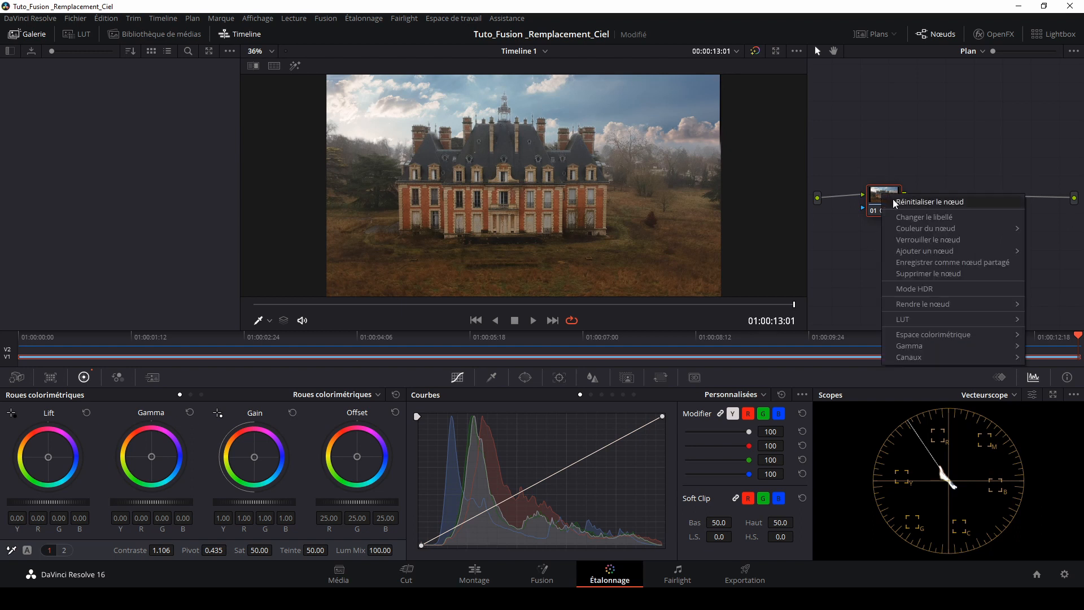
left_click(893, 203)
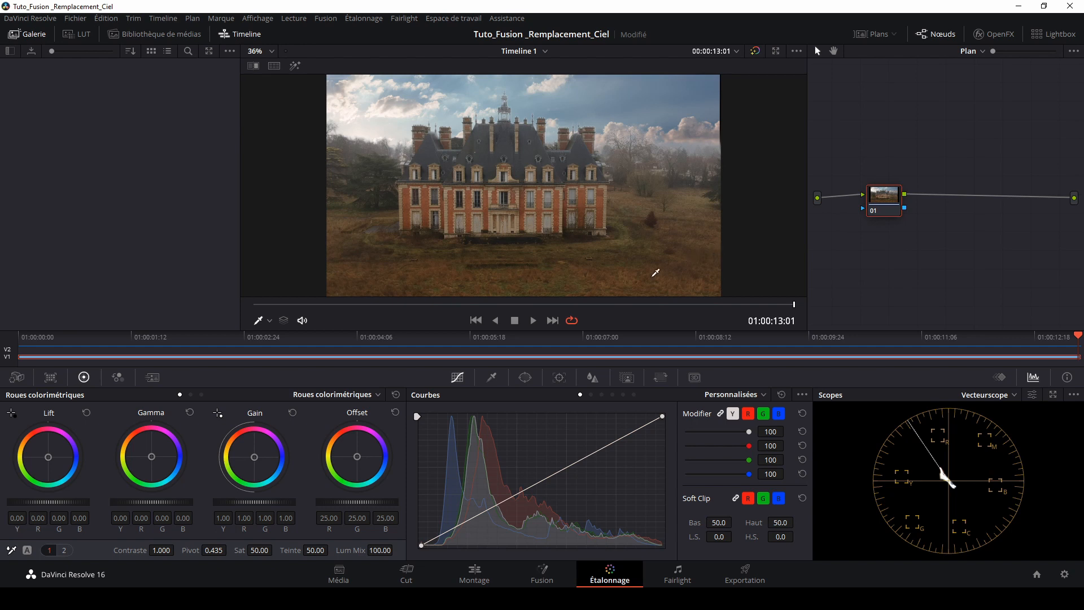
Step: Return to the Fusion page and insert a Color Corrector node between MediaIn1 and PlanarTracker1
left_click(474, 575)
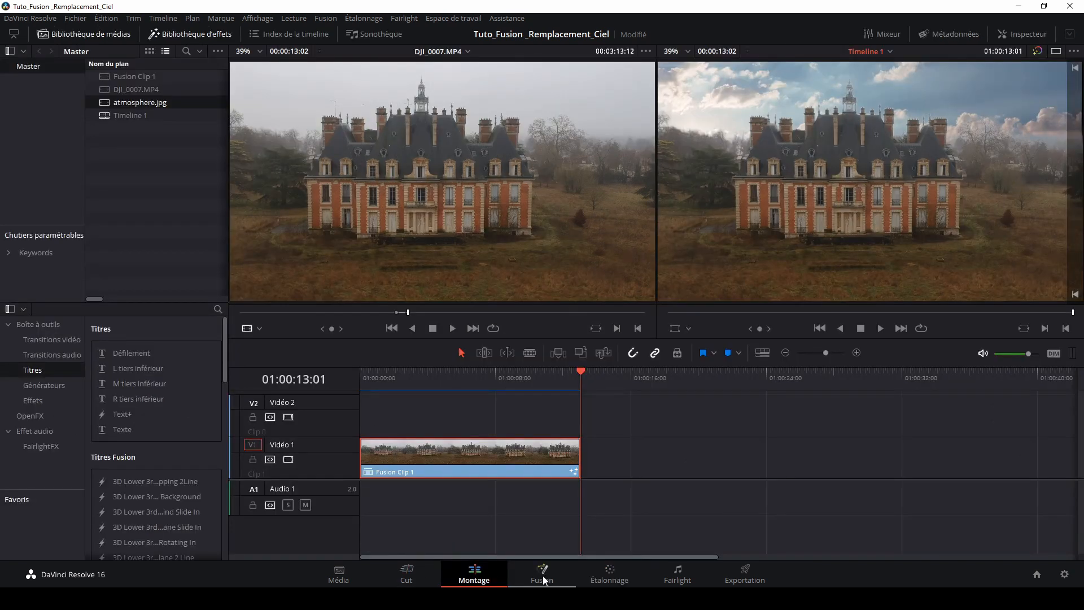
left_click(542, 574)
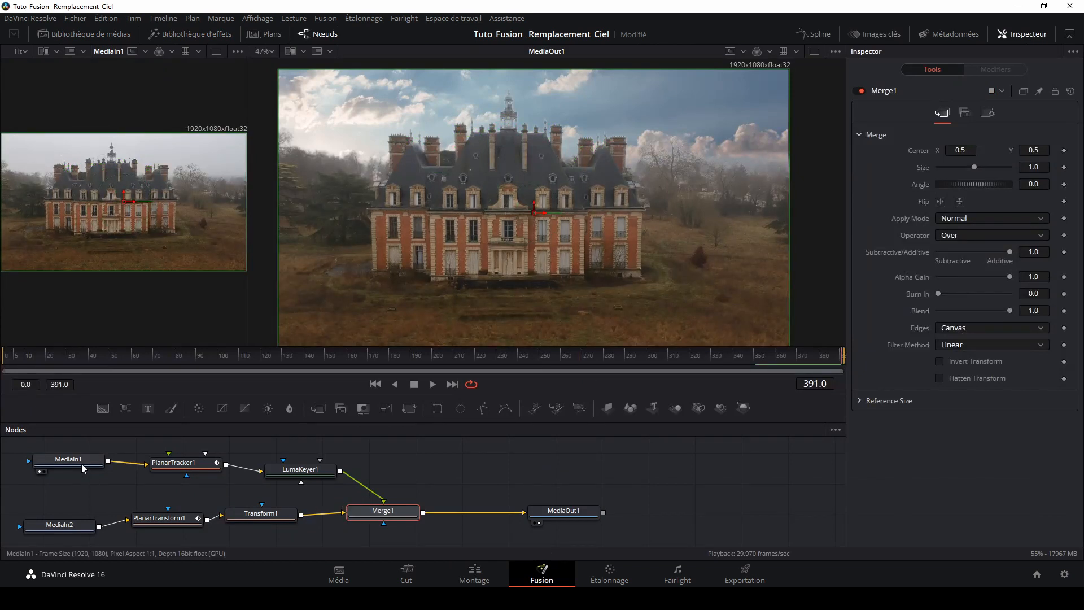
left_click_drag(83, 467, 62, 474)
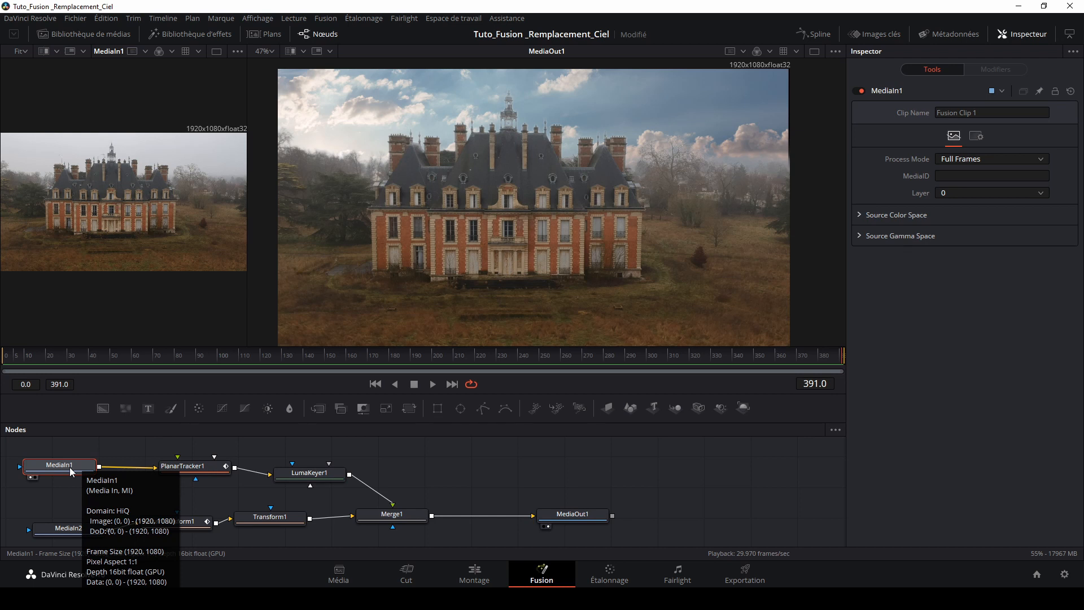
key("shift+space")
type("colo")
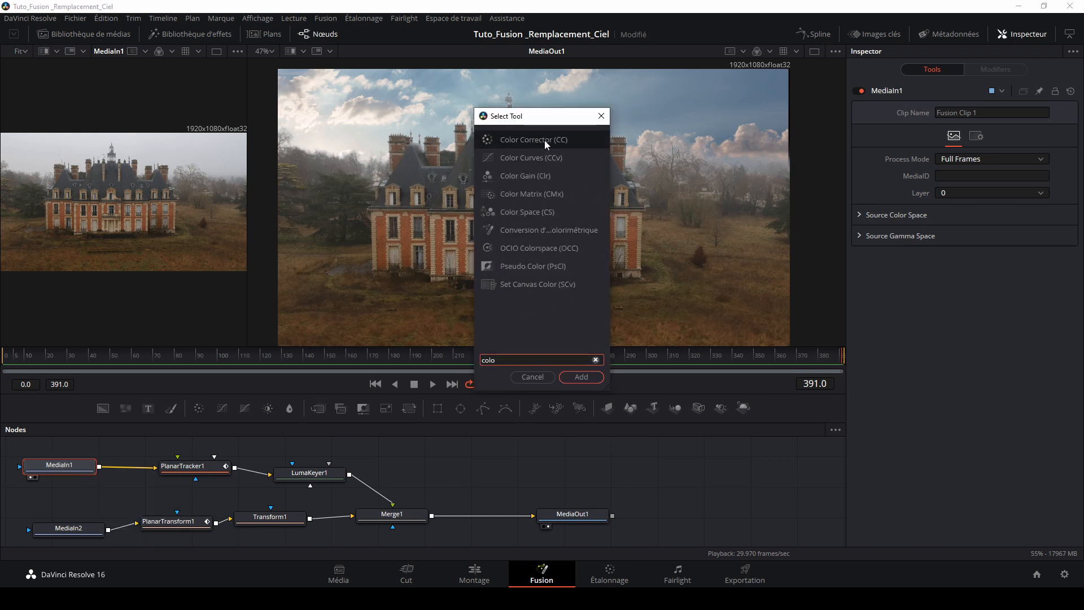
type("r Corrector")
left_click(581, 376)
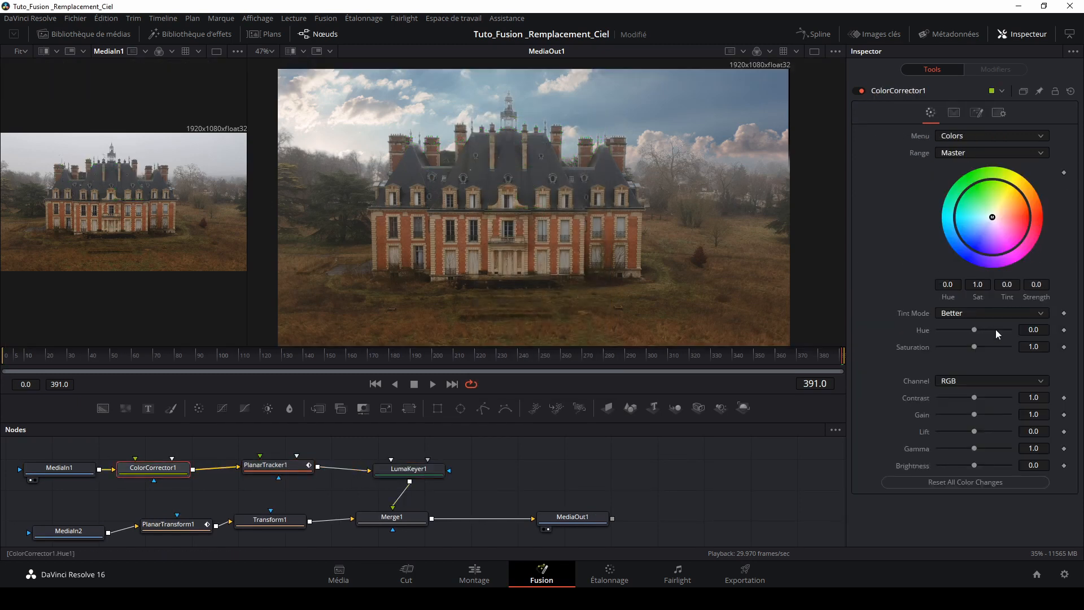
Step: Set ColorCorrector1's Contrast to 1.03, Gain to 0.91 and Lift to -0.03
left_click_drag(974, 397, 977, 400)
left_click_drag(974, 431, 972, 432)
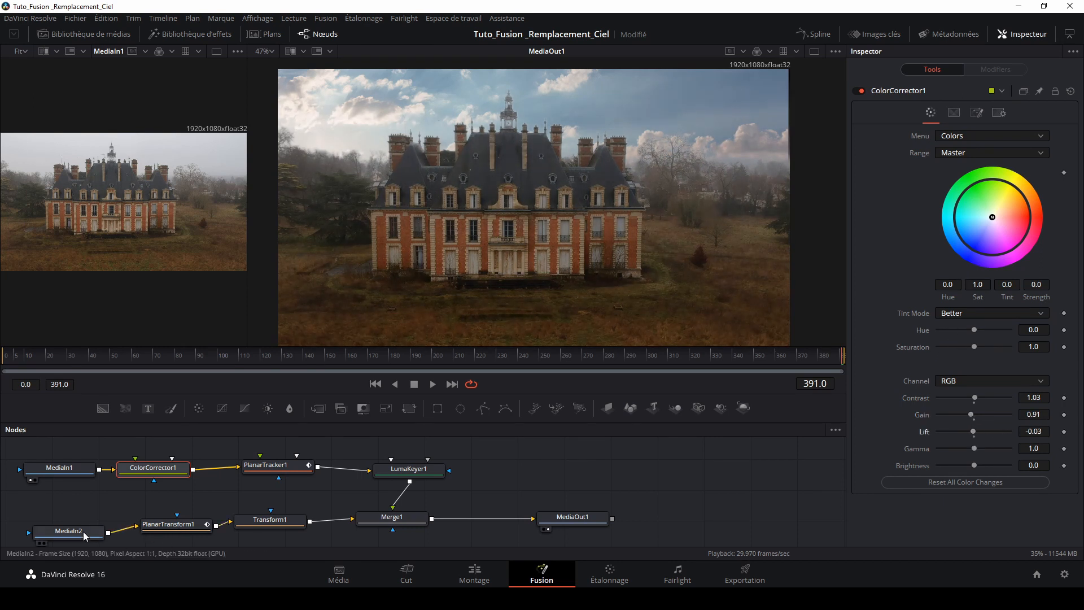
Step: Insert a Color Corrector node between MediaIn2 and PlanarTransform1
scroll(82, 534, "down", 2)
left_click(94, 516)
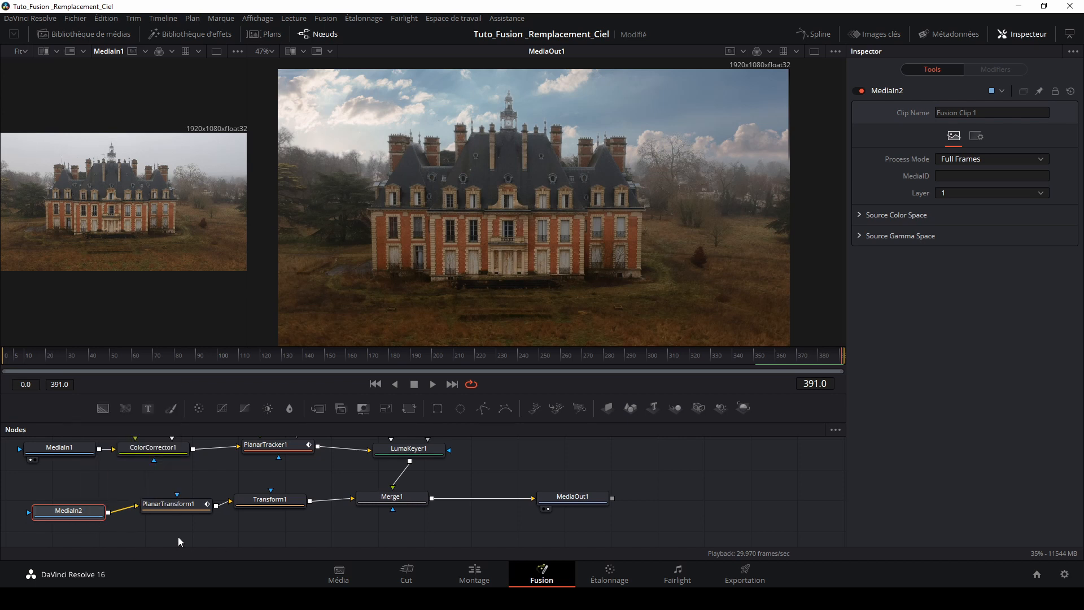
key("shift+space")
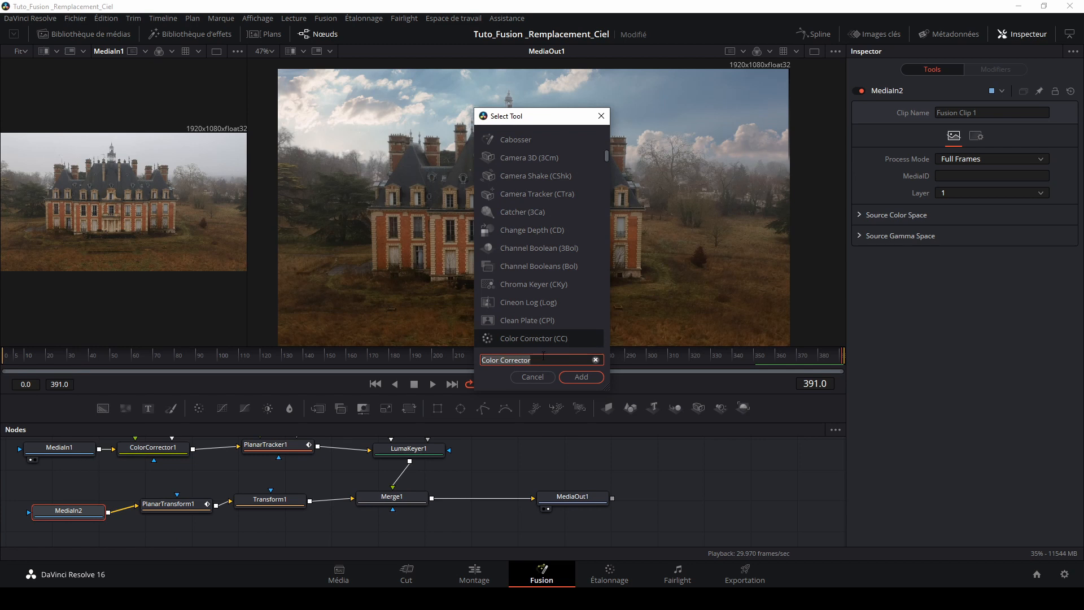
key("Return")
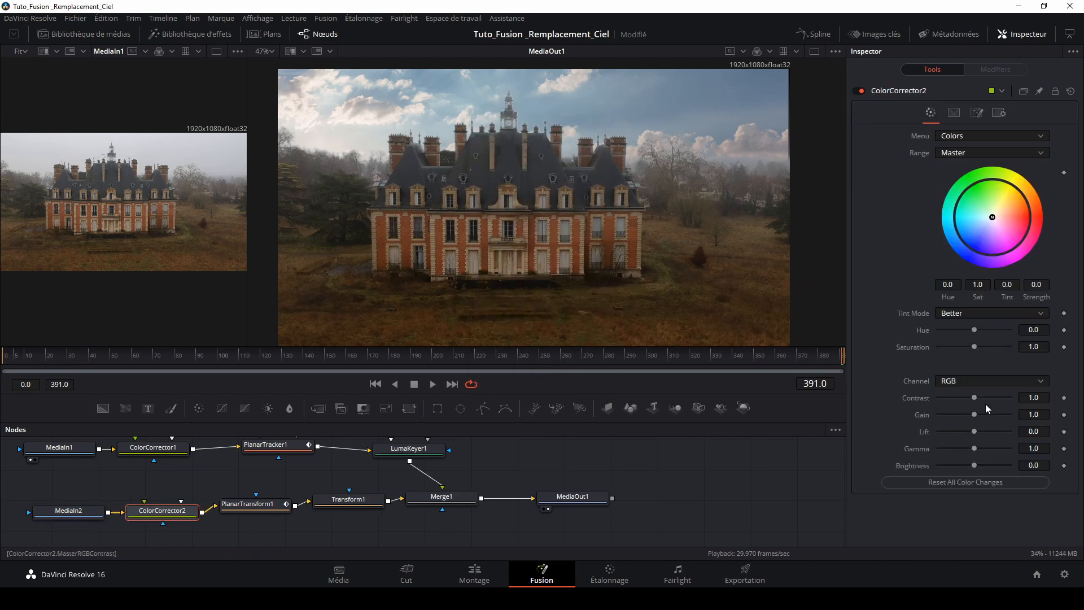
Step: Set ColorCorrector2's Contrast to 0.94 and Saturation to 1.46, keeping the Hue at 0
mouse_move(975, 397)
left_mouse_down()
mouse_move(984, 398)
mouse_move(970, 402)
left_mouse_up()
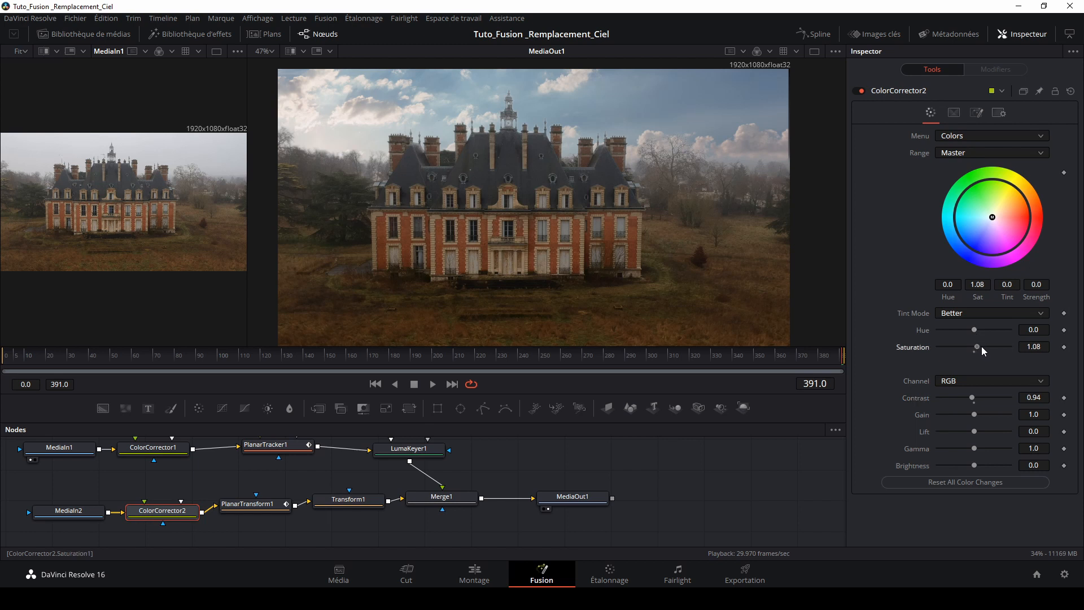
mouse_move(975, 346)
left_mouse_down()
mouse_move(1011, 347)
mouse_move(968, 335)
mouse_move(987, 341)
mouse_move(978, 339)
left_mouse_up()
left_click(1034, 329)
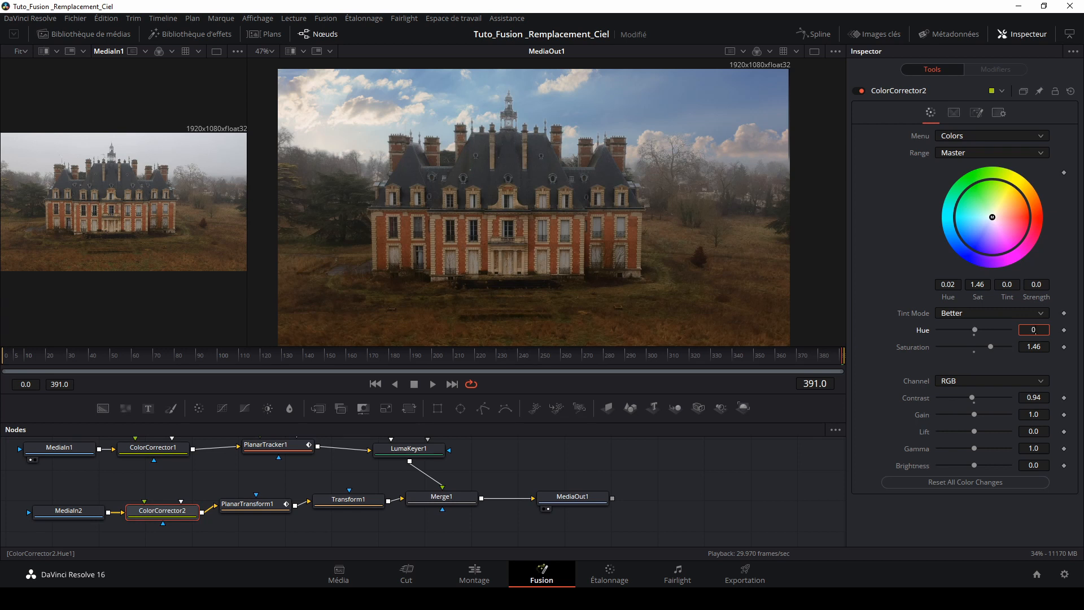
type("0")
key("Tab")
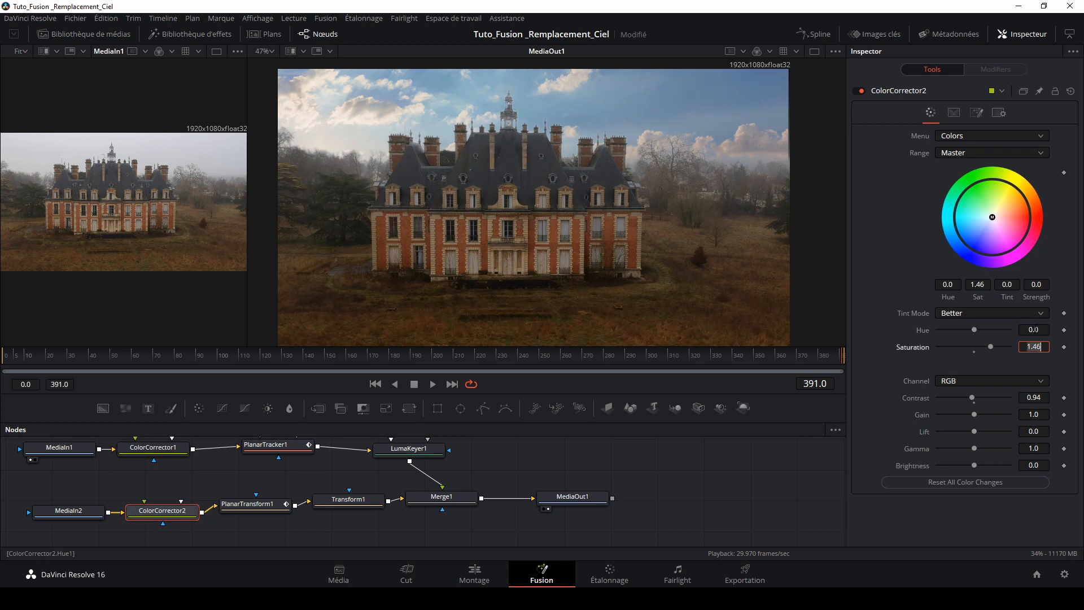
Step: Set ColorCorrector2's Lift to -0.22 and Gamma to 1.16, try a Brightness of -0.42 and reset it to 0
left_click(975, 431)
left_click_drag(975, 434, 971, 435)
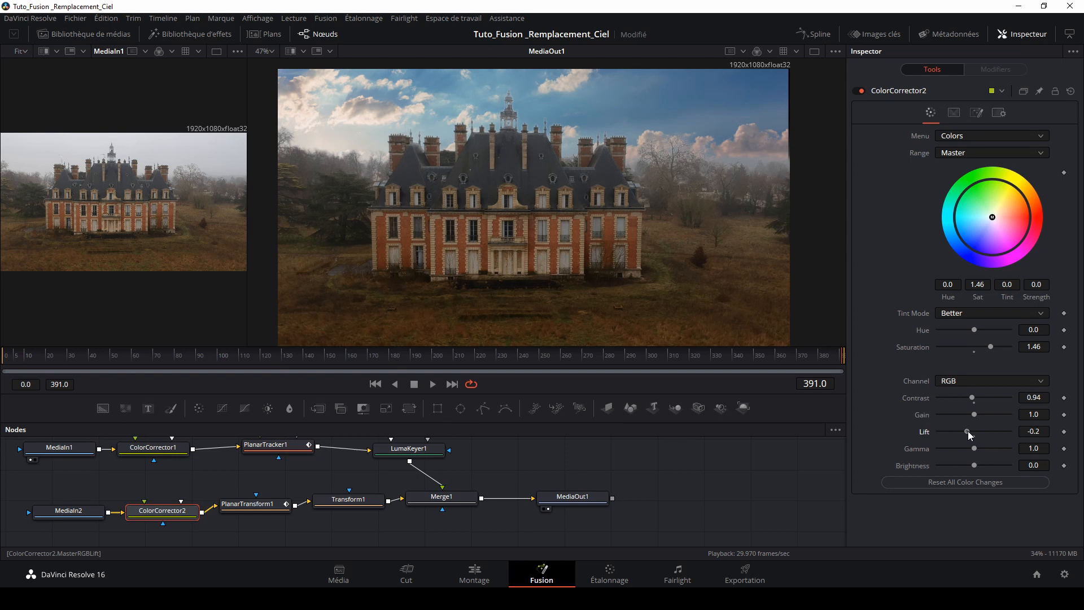
left_click_drag(976, 449, 960, 468)
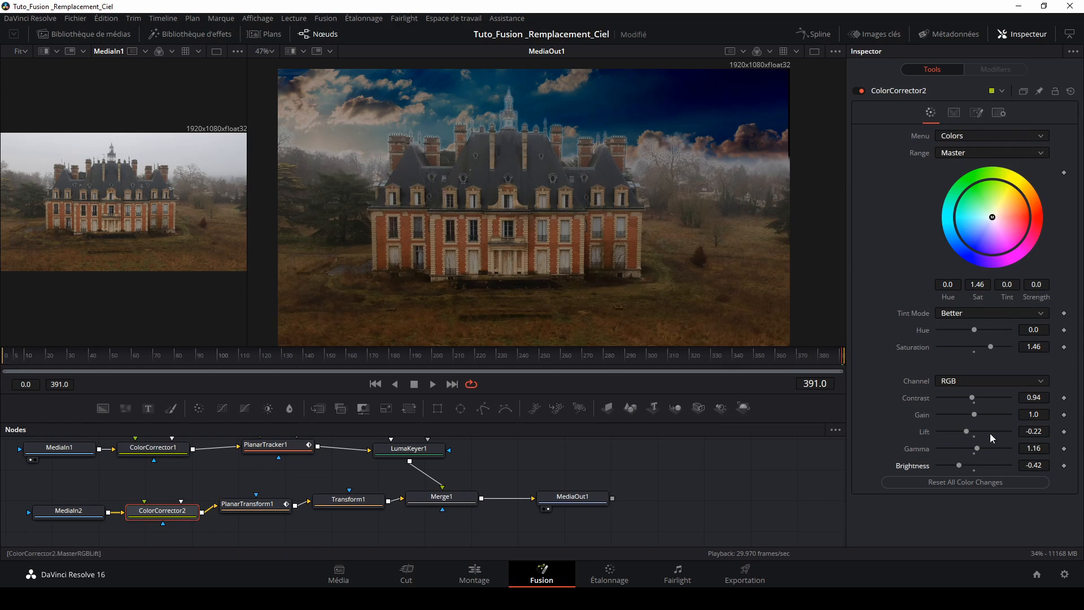
double_click(1034, 465)
type("0")
key("Tab")
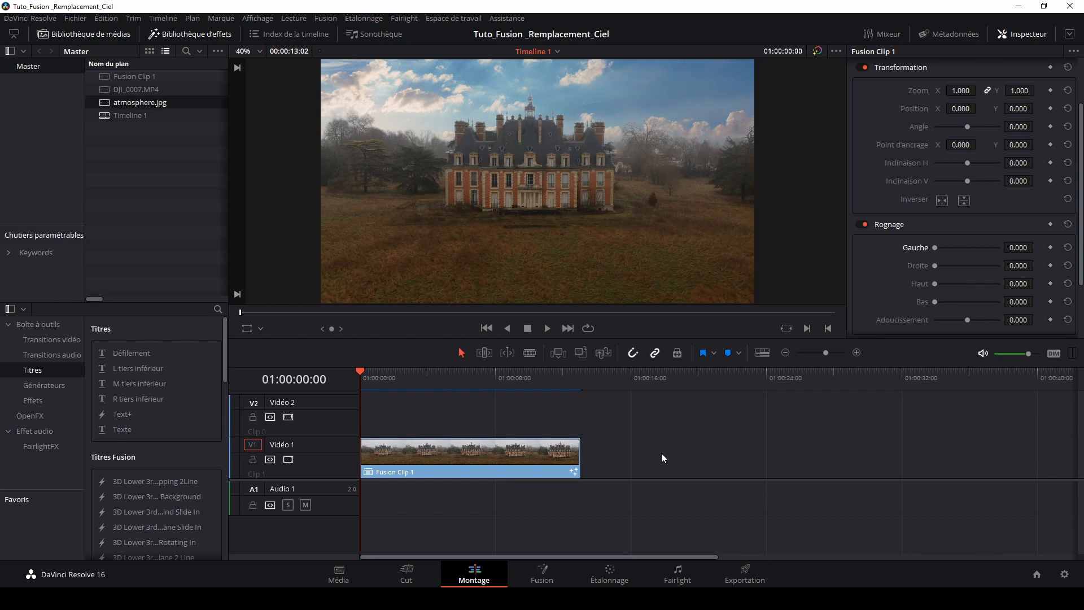
Step: Choose the YouTube 1080p preset on the Exportation page and open the export name for editing
left_click(747, 581)
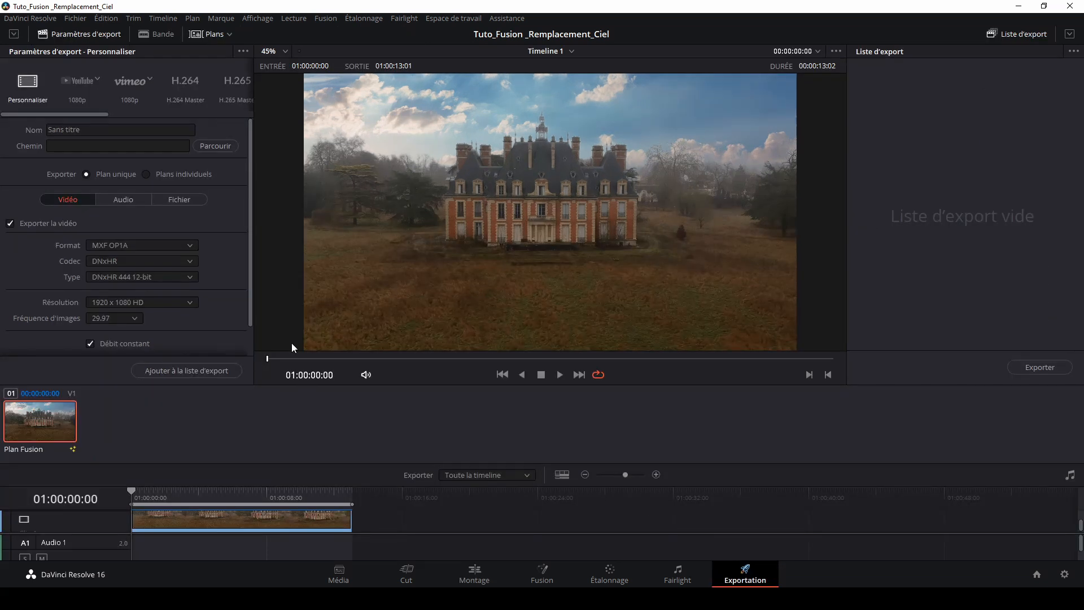
left_click(77, 86)
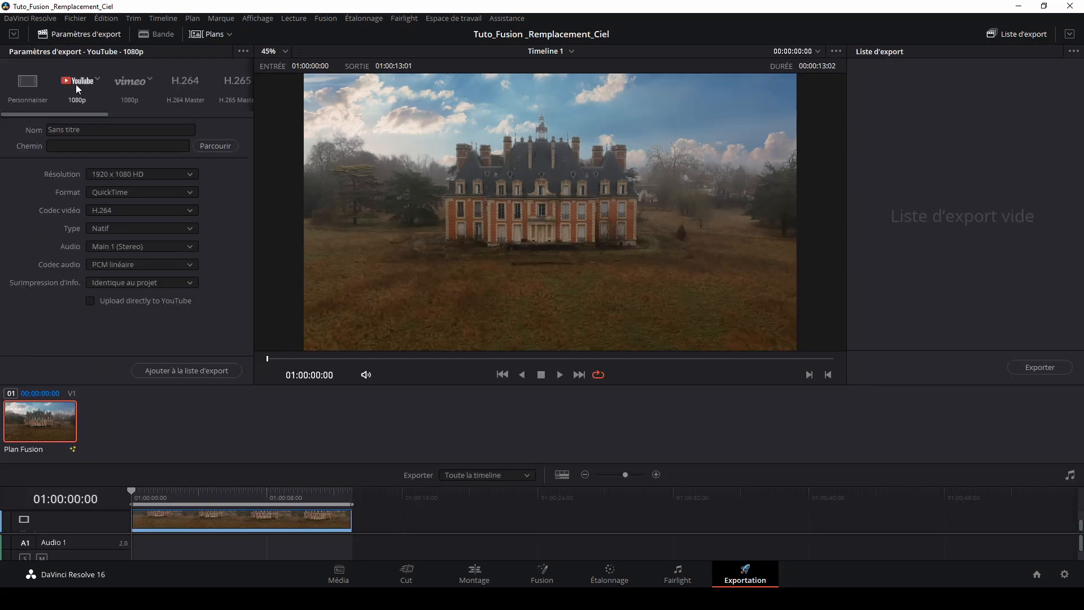
left_click(85, 146)
left_click(92, 130)
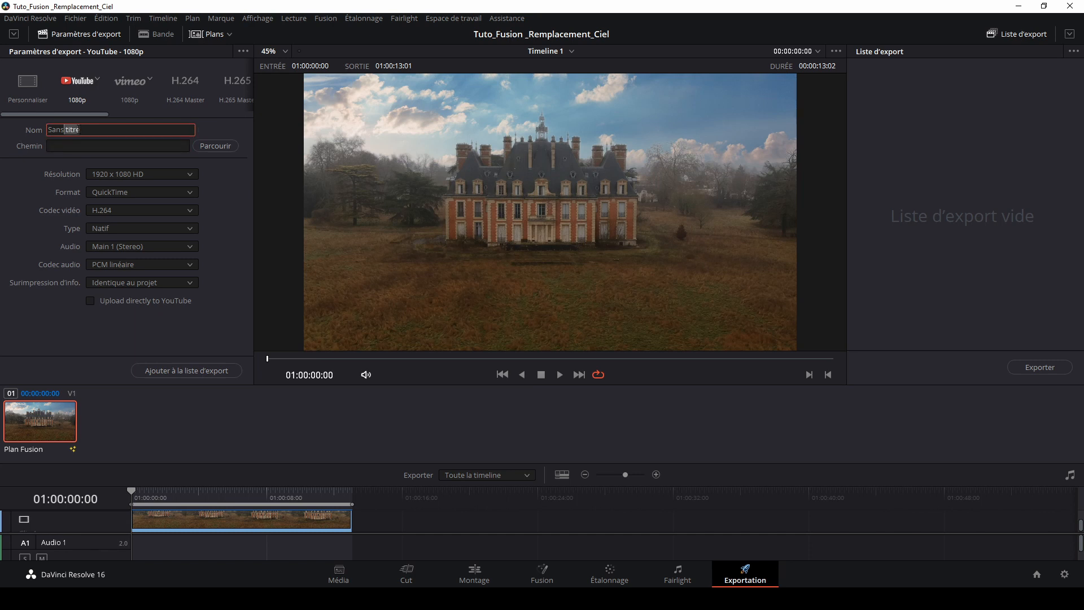
left_click(80, 129)
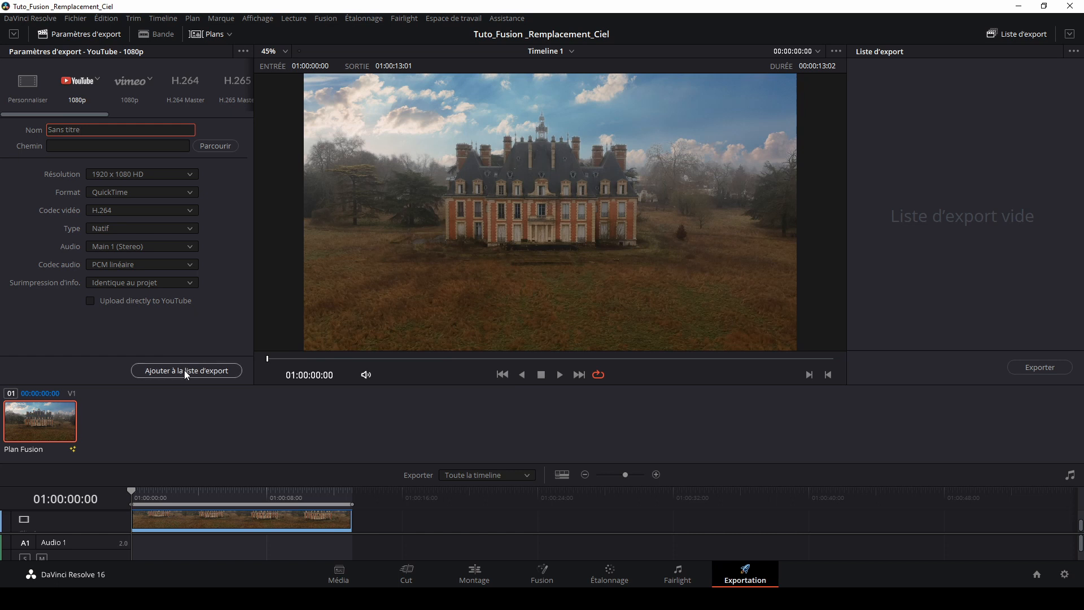